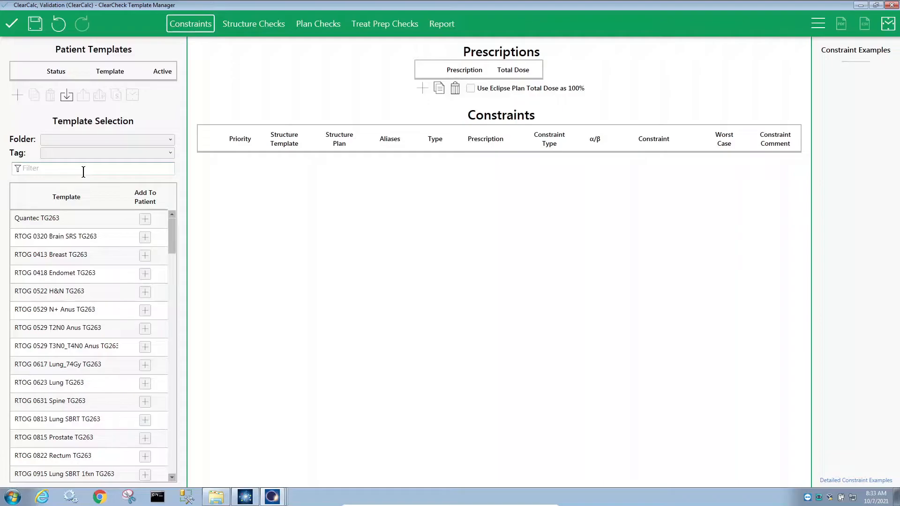
Filter the template list by the RTOG tag and add the RTOG 0320 Brain SRS TG263 template to the patient.
left_click(85, 153)
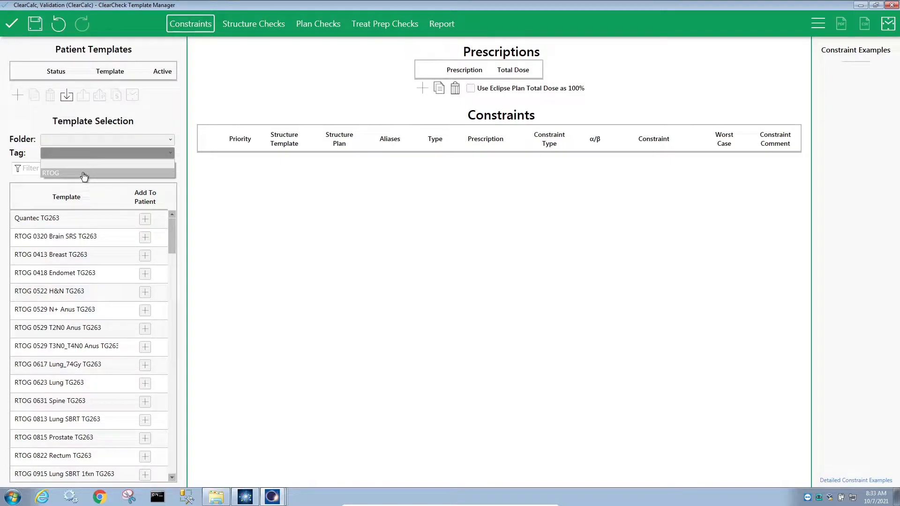
left_click(84, 175)
left_click(89, 141)
left_click(88, 141)
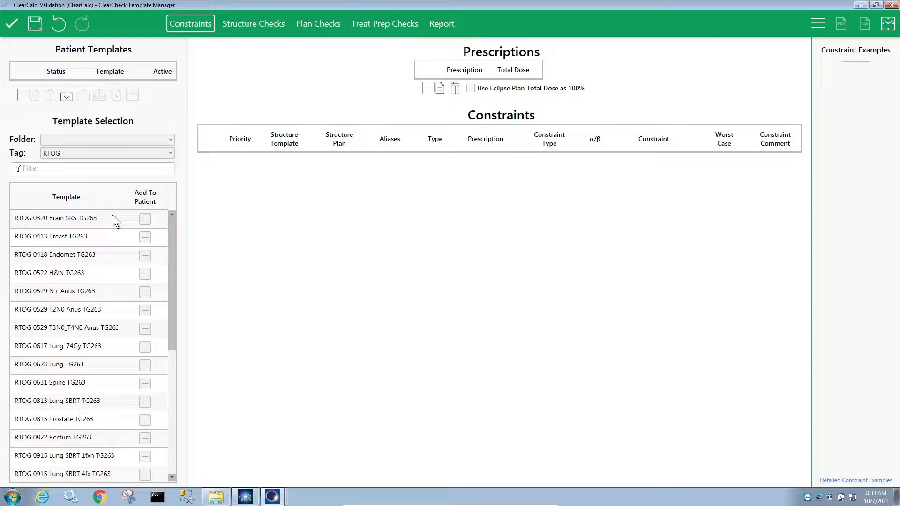
left_click(145, 220)
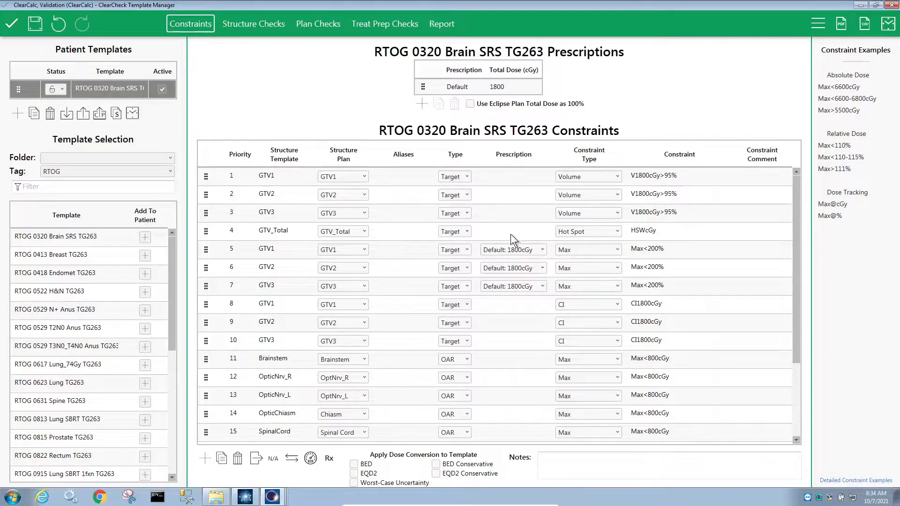
Enable automatic margin expansion ROI generation for the priority 8 GTV1 CI constraint and set its margin expansion to 1 cm.
left_click(500, 305)
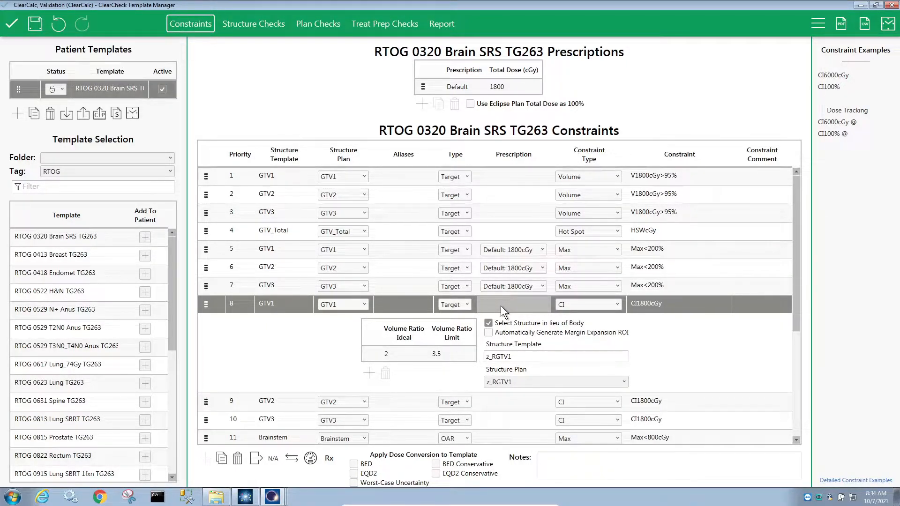
left_click(488, 333)
double_click(551, 343)
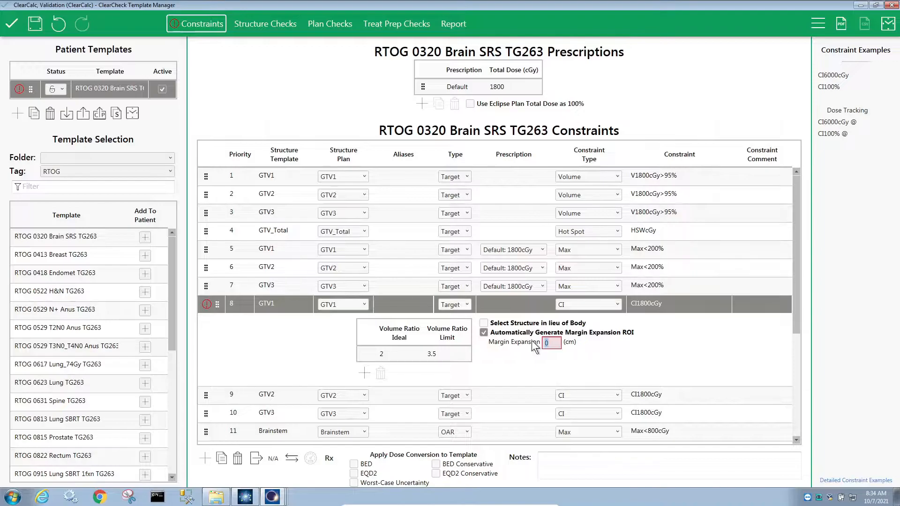
type("1")
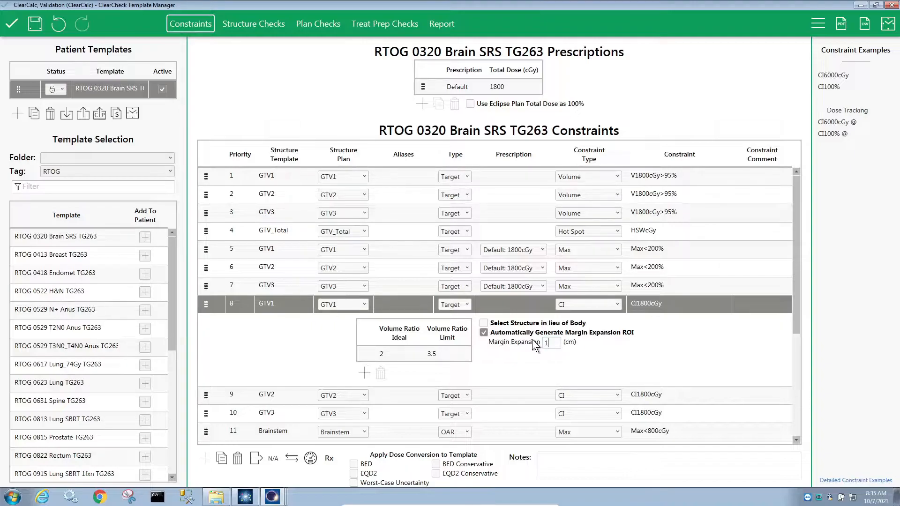
Save the template changes, apply them to the plan and select the priority 8 GTV1 CI result.
left_click(36, 24)
left_click(11, 23)
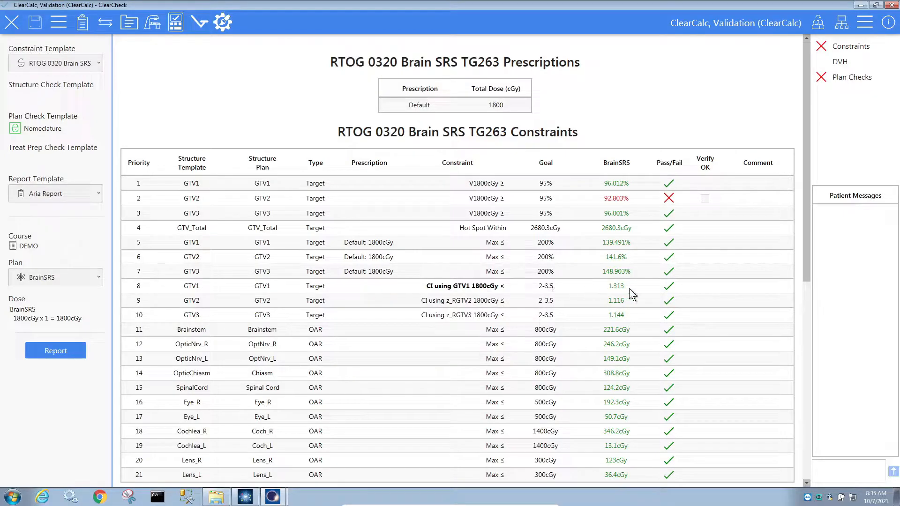
left_click(712, 285)
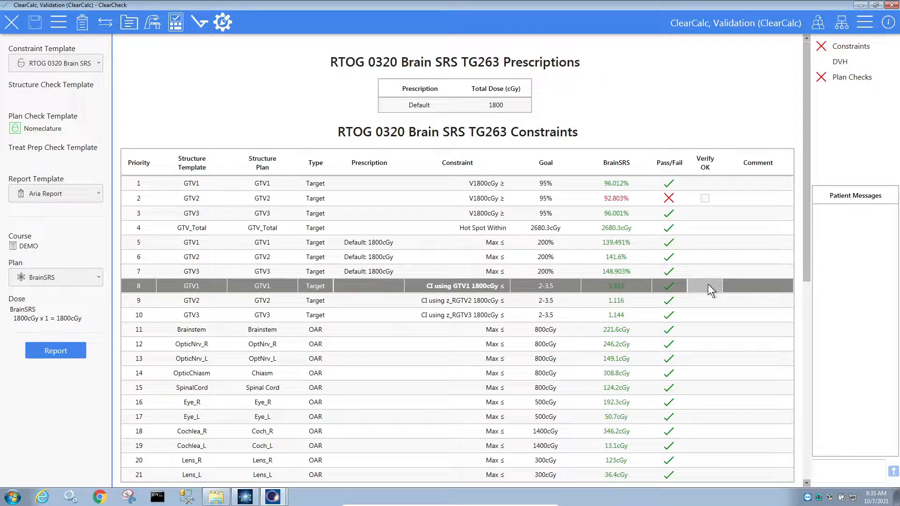
Leave the constraint results and examine the contoured target in an enlarged transversal view of the BrainSRS plan.
left_click(8, 25)
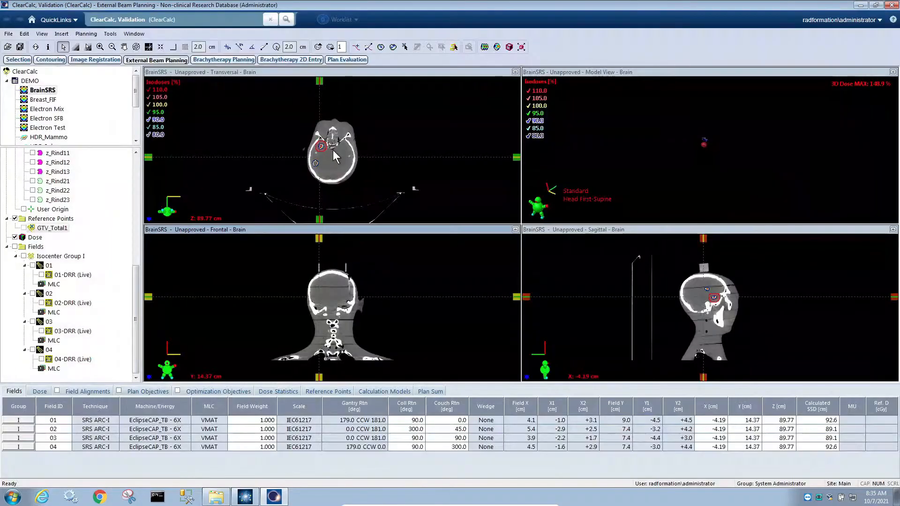
left_click(333, 150)
scroll(333, 150, "up", 4)
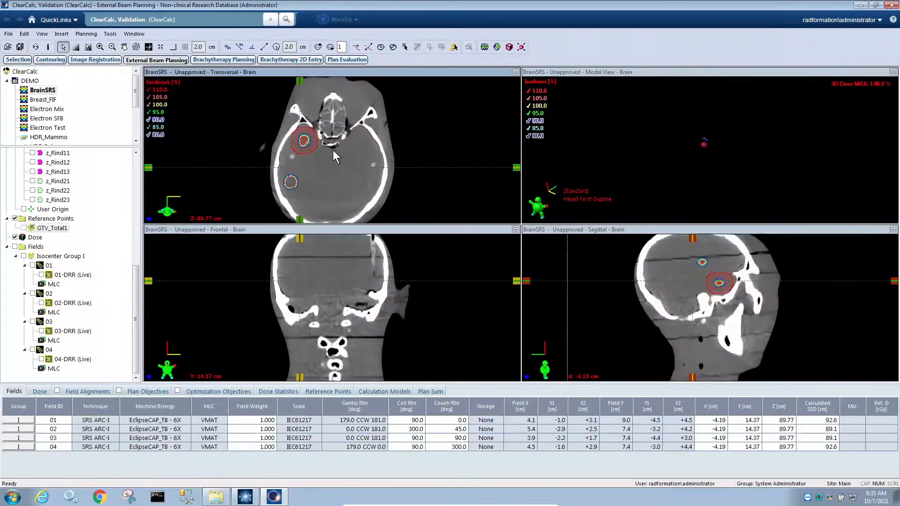
scroll(333, 150, "up", 2)
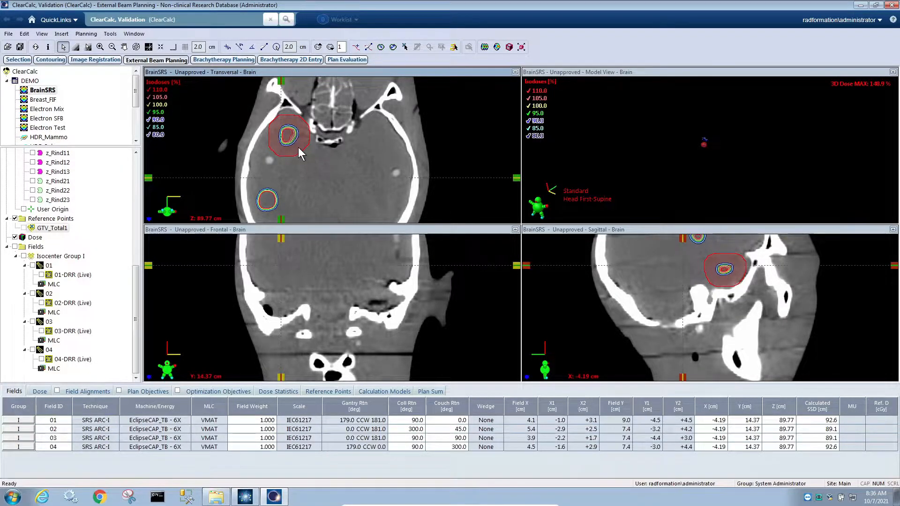
Duplicate the priority 8 GTV1 CI constraint in the template and change the copy's constraint to CI1800cGy>.
key("F8")
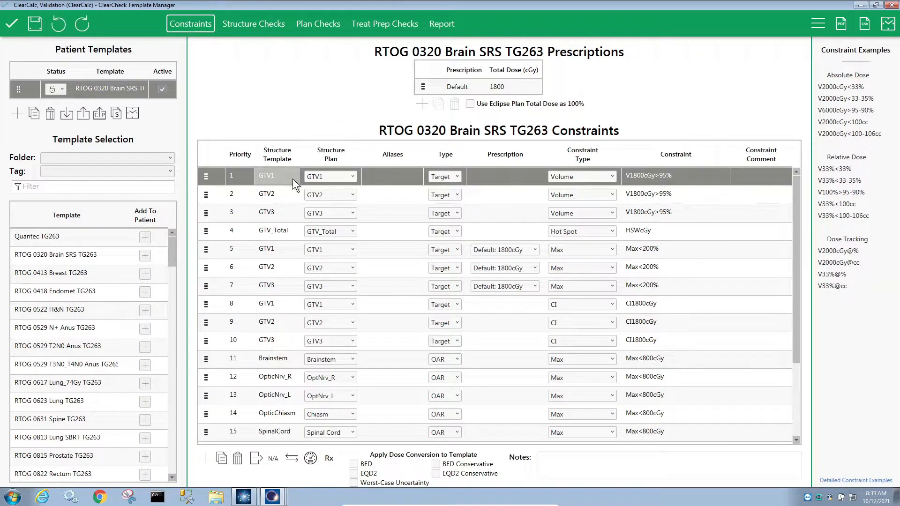
left_click(537, 308)
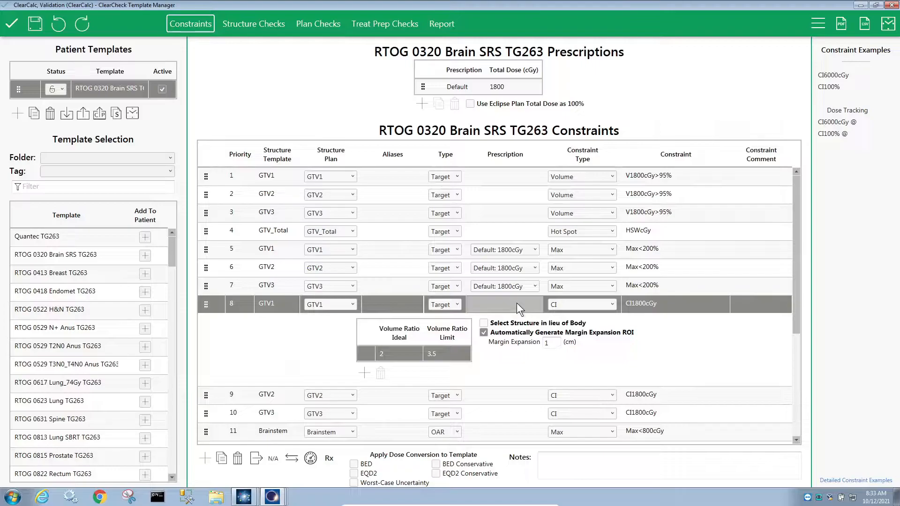
left_click(222, 460)
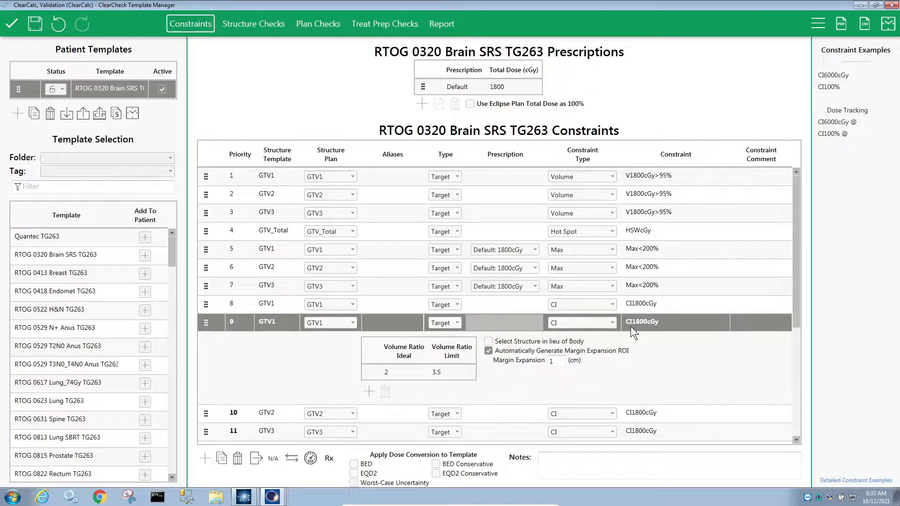
left_click(674, 316)
left_click(675, 319)
type(">")
Set the duplicated CI constraint's volume ratio ideal to 1 and limit to .8, and compare it with the original constraint.
left_click(410, 371)
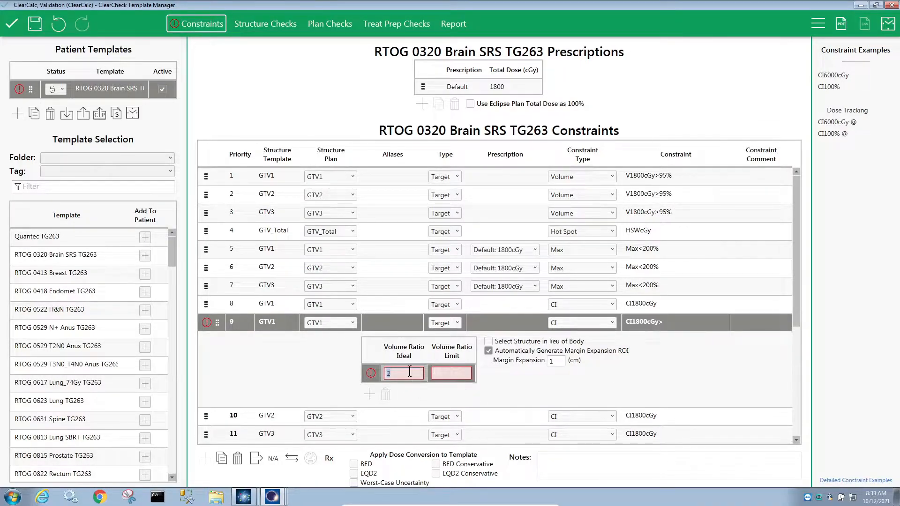
left_click(465, 371)
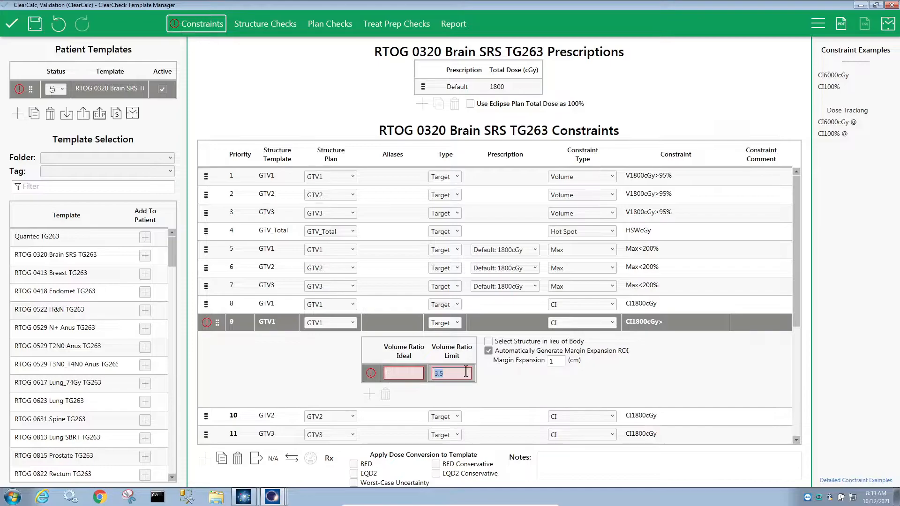
key("BackSpace")
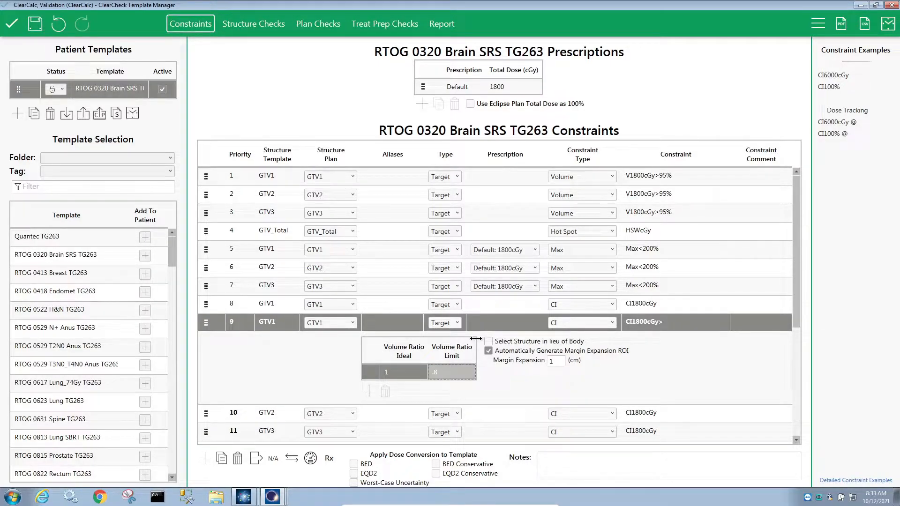
left_click(491, 306)
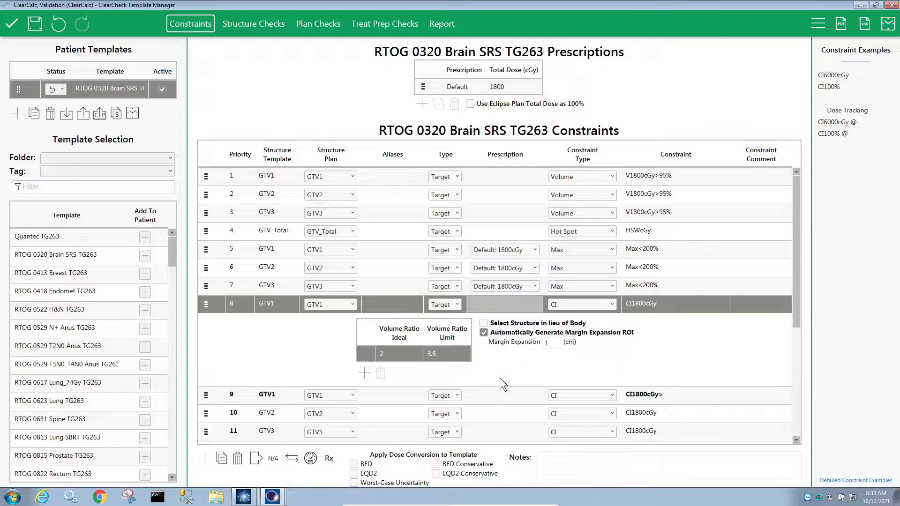
left_click(498, 395)
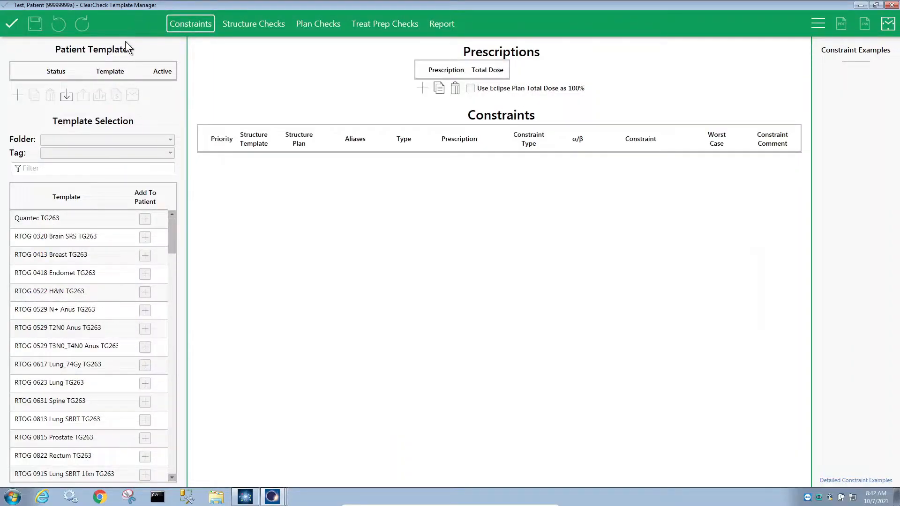
Filter the templates by the RTOG tag and the text "pro", and add RTOG 0815 Prostate TG263 to the patient.
left_click(77, 153)
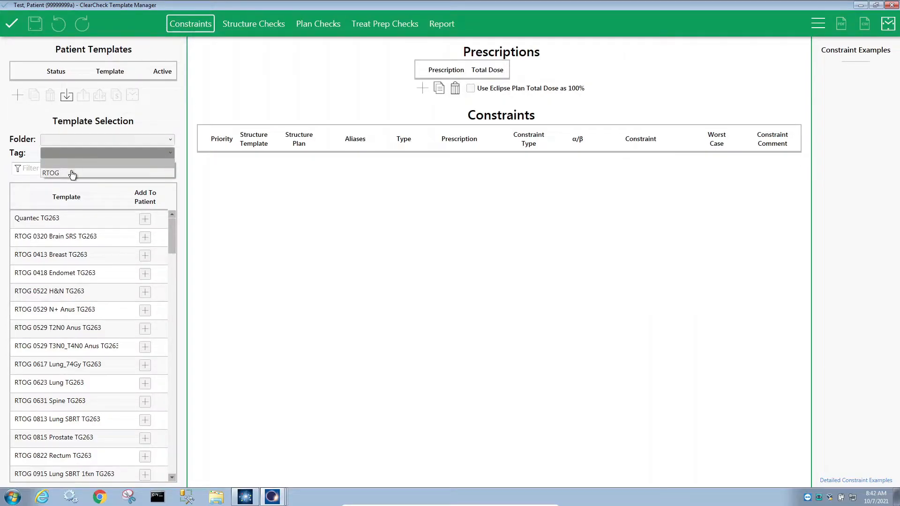
left_click(72, 174)
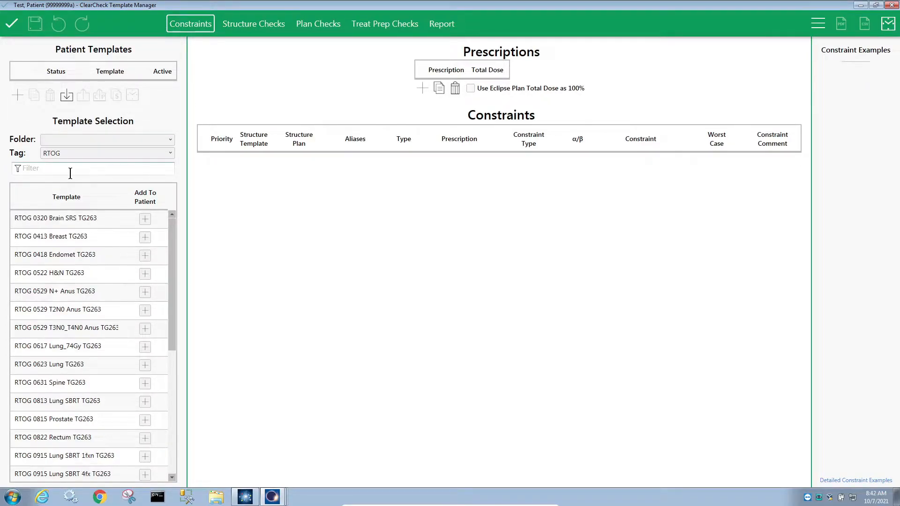
left_click(77, 170)
type("pro")
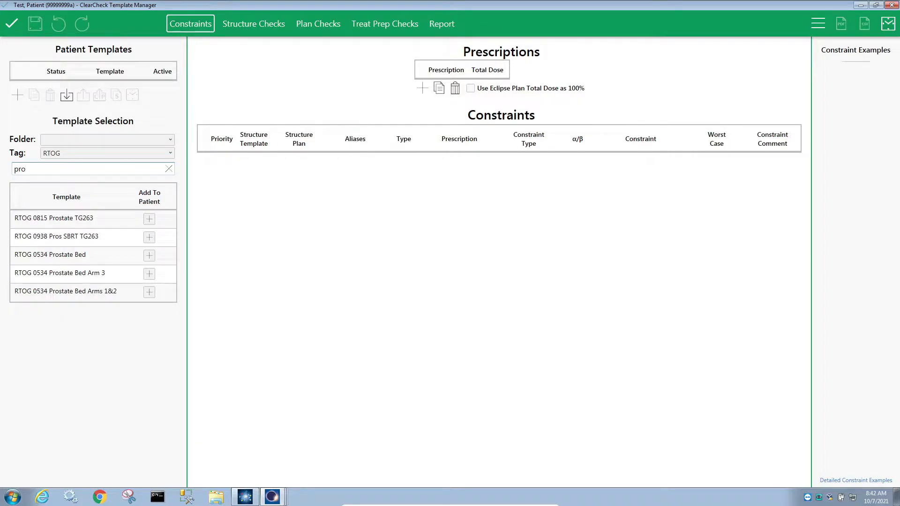
left_click(149, 219)
Change the priority 1 PTV volume constraint to V100%=98%, save the template and apply it to the plan.
left_click(648, 176)
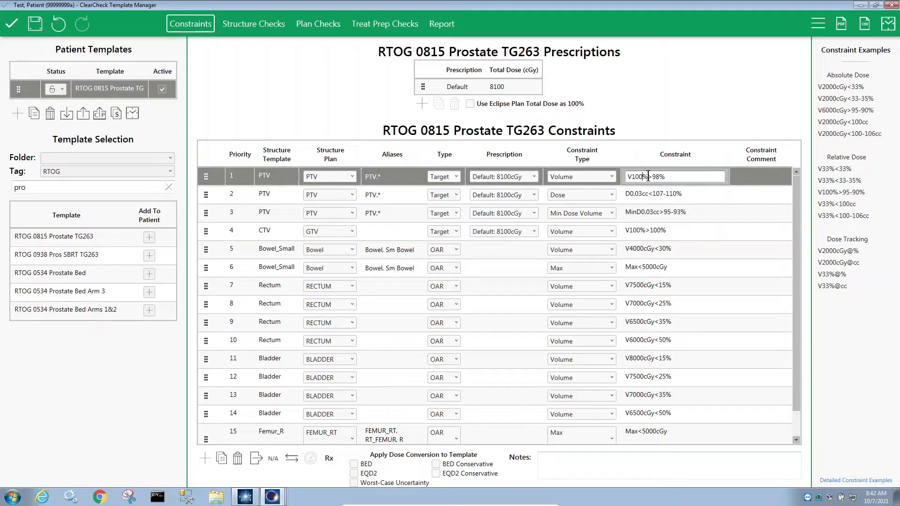
left_click_drag(652, 177, 648, 177)
left_click(35, 26)
left_click(15, 26)
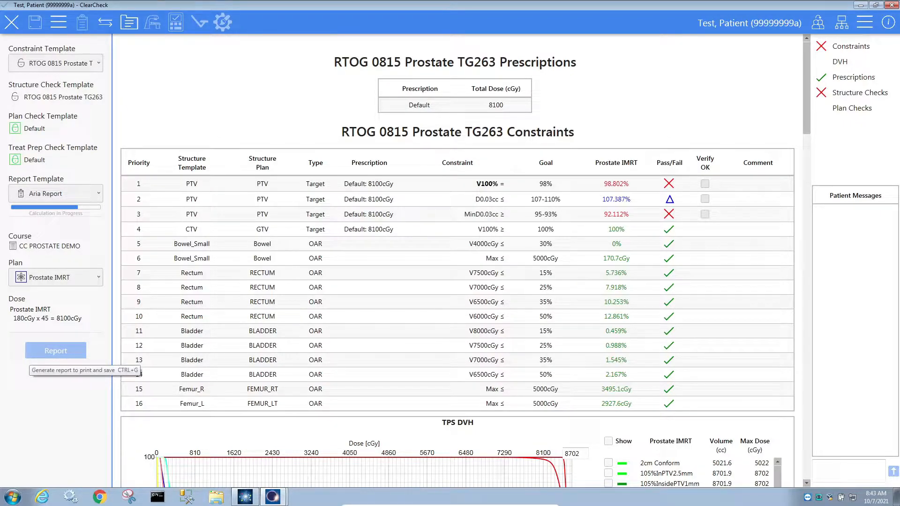
Create a new patient template in the template manager and fill it with the plan's prescription constraints.
left_click(133, 28)
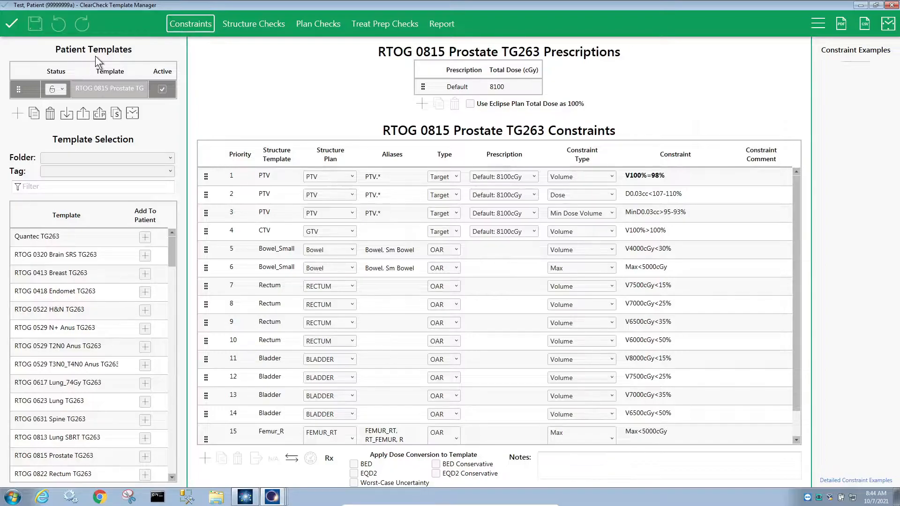
left_click(14, 114)
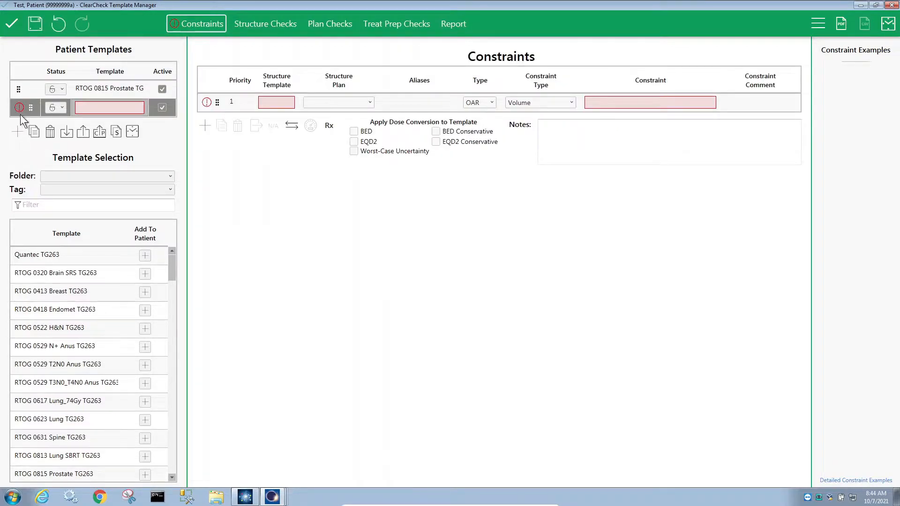
left_click(330, 126)
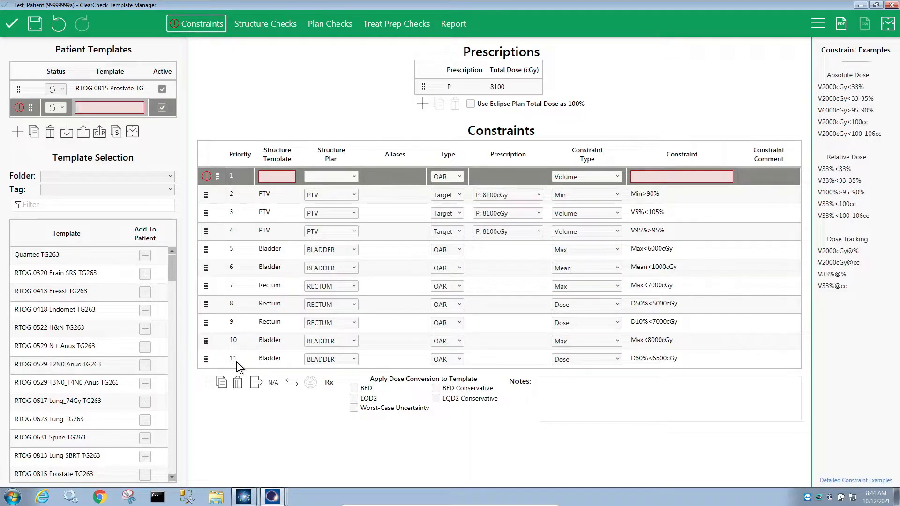
Delete the empty first constraint from the new patient template and name the template Prostate.
left_click(238, 383)
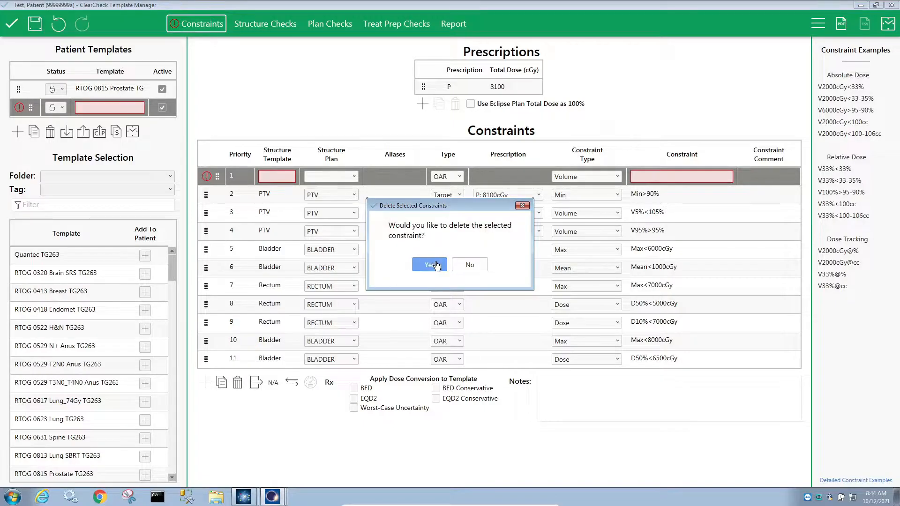
left_click(429, 265)
left_click(116, 109)
type("Prostate")
key("Return")
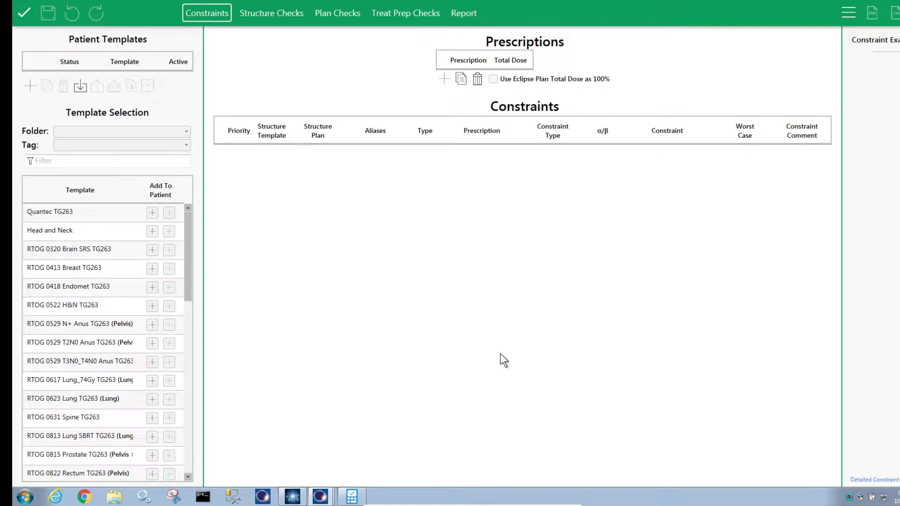
Open the template import file browser and set the file type to CSV or XML Eclipse Protocol.
left_click(80, 86)
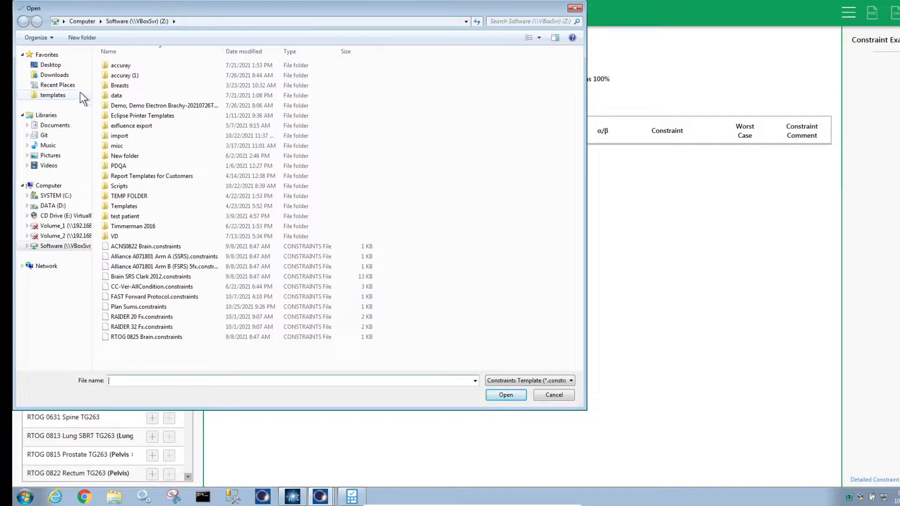
left_click(535, 380)
left_click(495, 397)
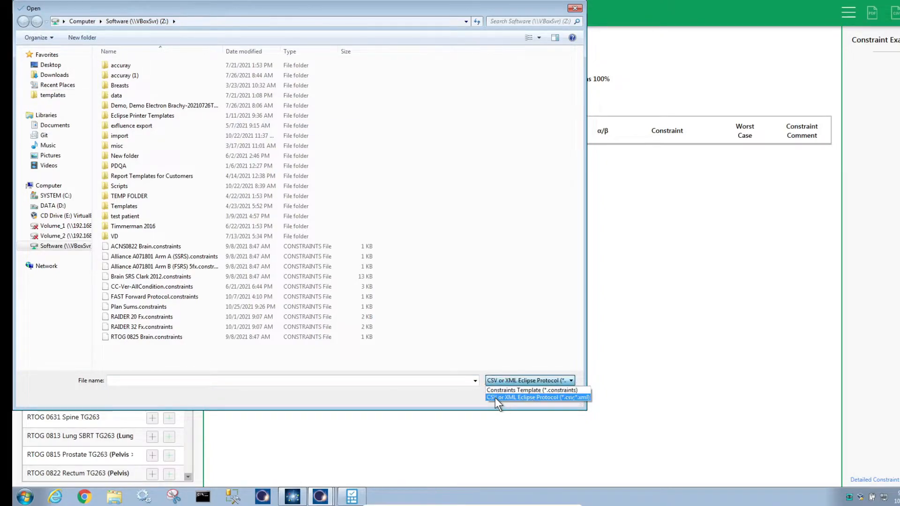
left_click(524, 397)
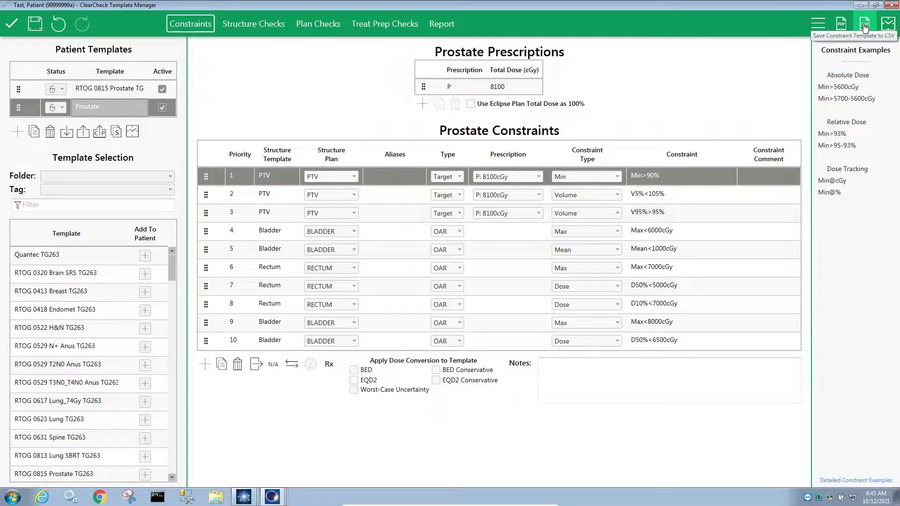
Review the history log of template changes and its Updated By filter, and close the log.
left_click(889, 25)
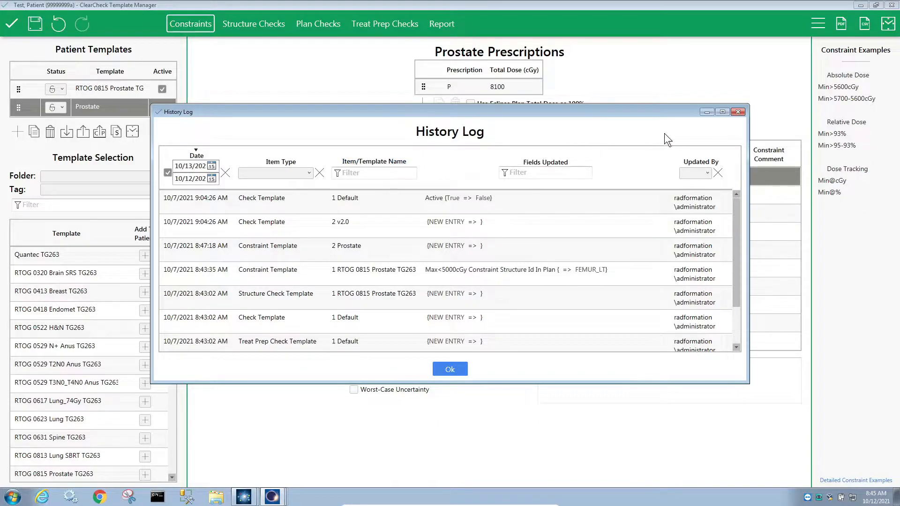
left_click(690, 174)
left_click(689, 174)
left_click(449, 369)
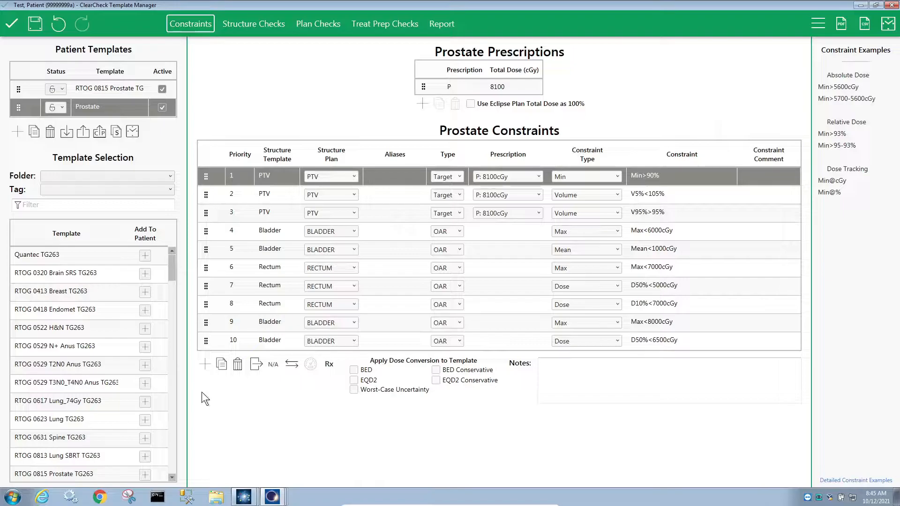
Add a new constraint to the Prostate template and set its constraint type to Veff.
left_click(205, 364)
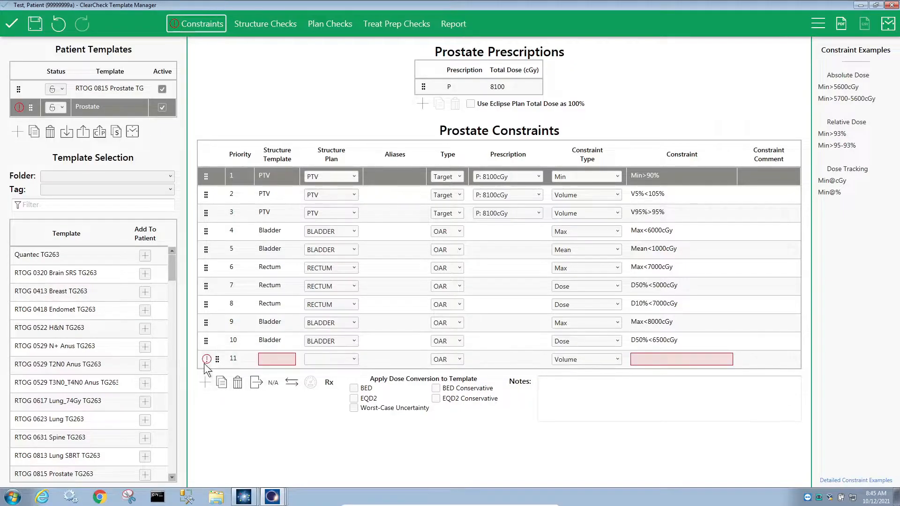
left_click(616, 360)
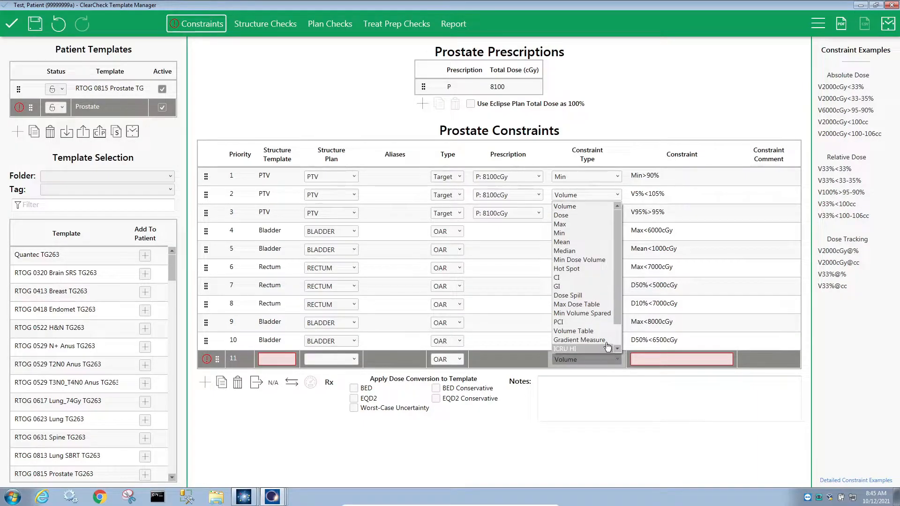
scroll(581, 349, "down", 1)
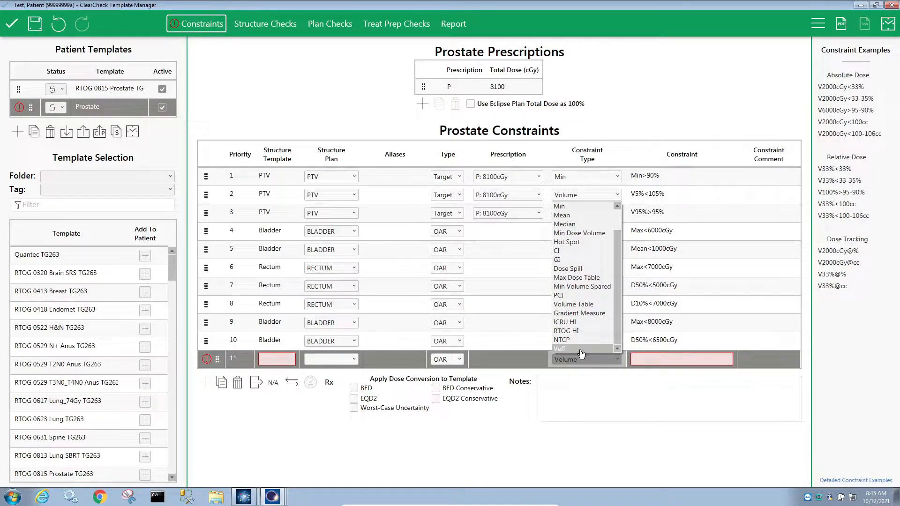
left_click(581, 349)
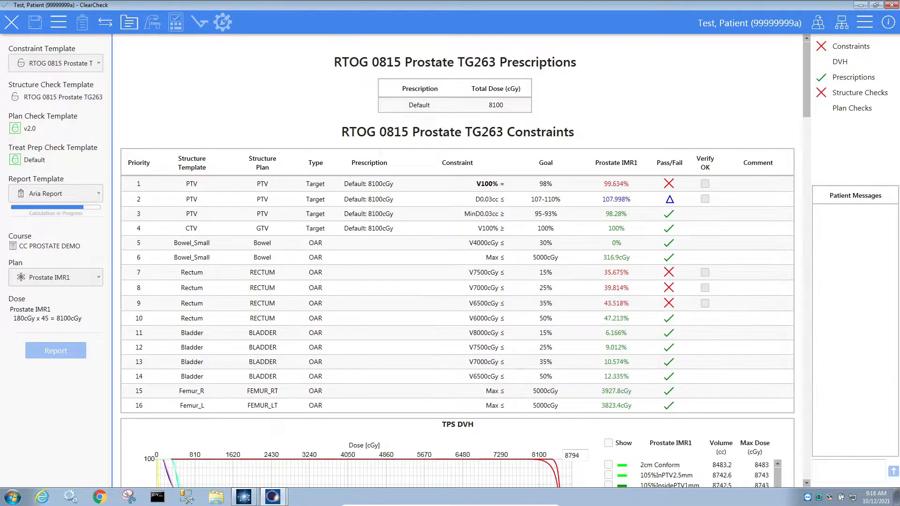
Show the DVH uncertainties on the TPS DVH of the Prostate IMR1 plan.
scroll(394, 275, "down", 4)
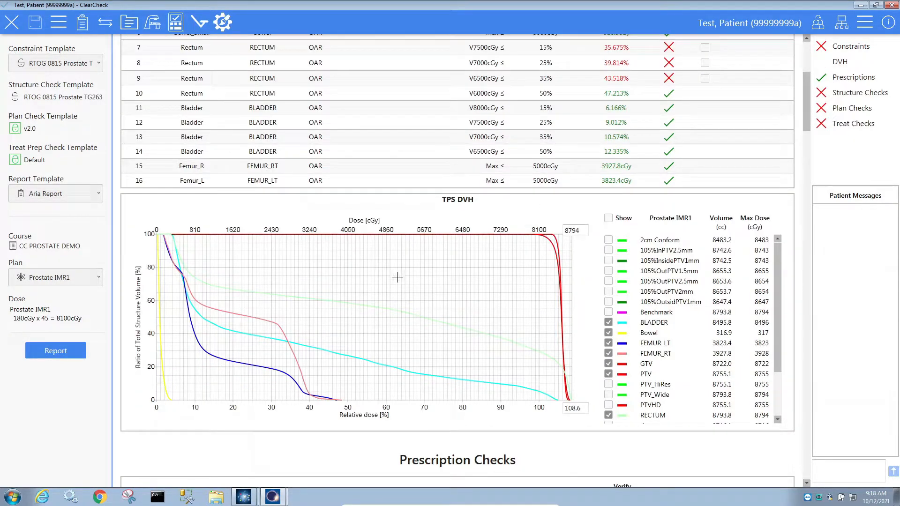
right_click(420, 296)
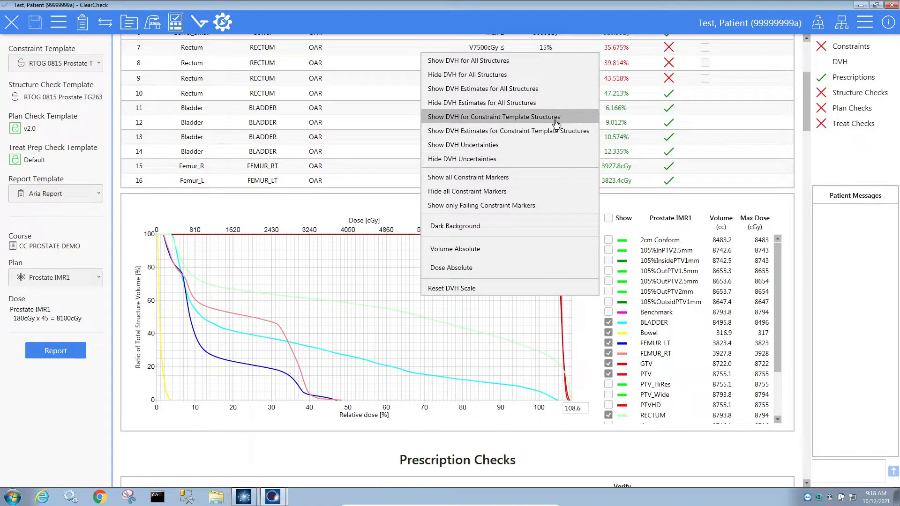
left_click(557, 146)
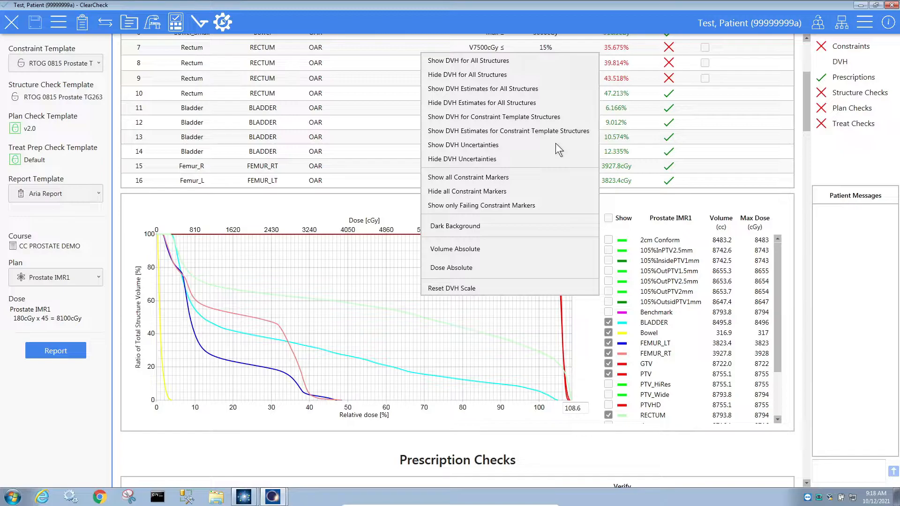
left_click(555, 143)
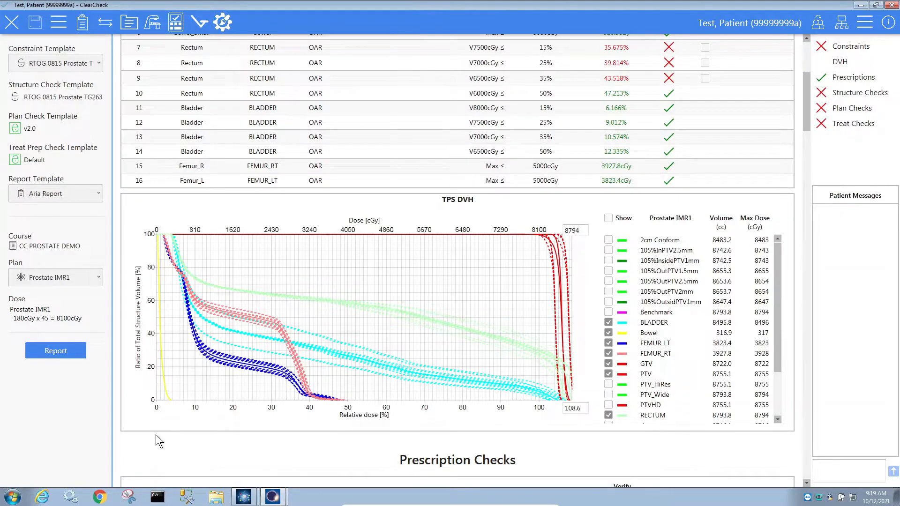
Review the structure checks and the v2.0 plan checks of the Prostate IMRT plan.
scroll(155, 435, "down", 15)
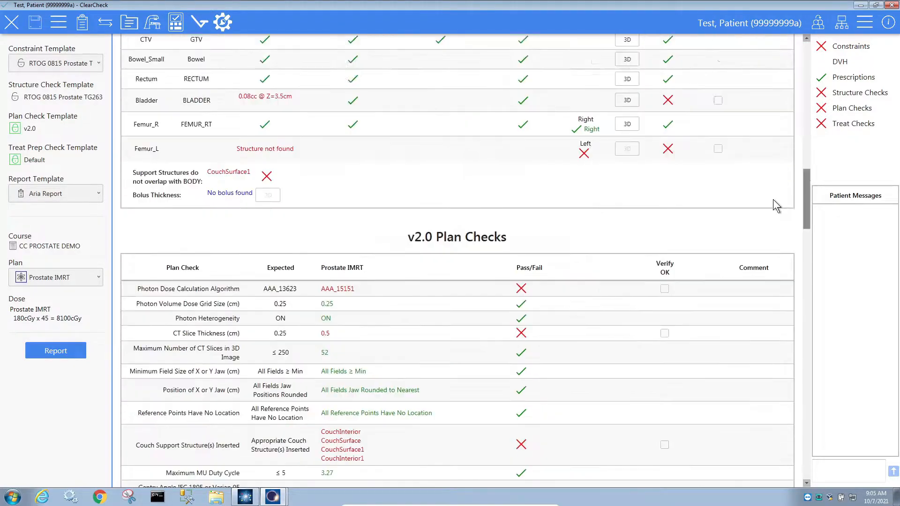
scroll(777, 220, "down", 4)
scroll(450, 290, "down", 9)
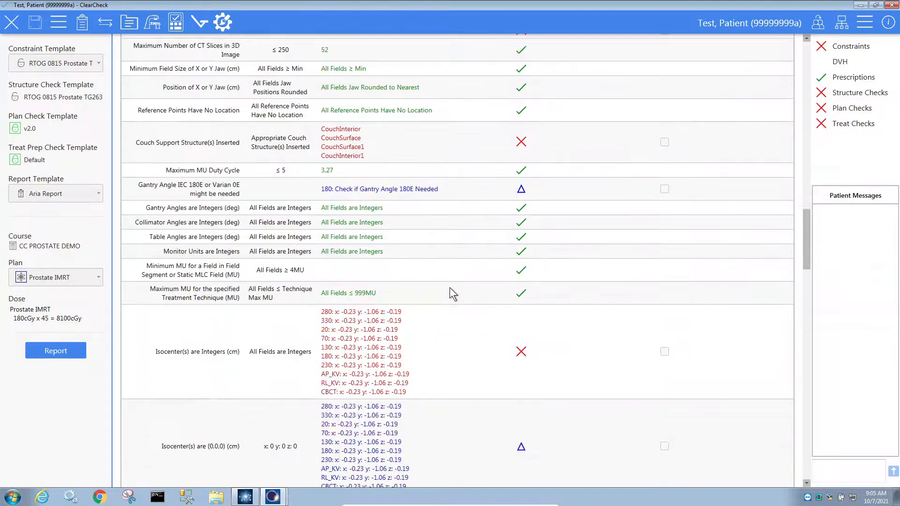
scroll(449, 287, "down", 15)
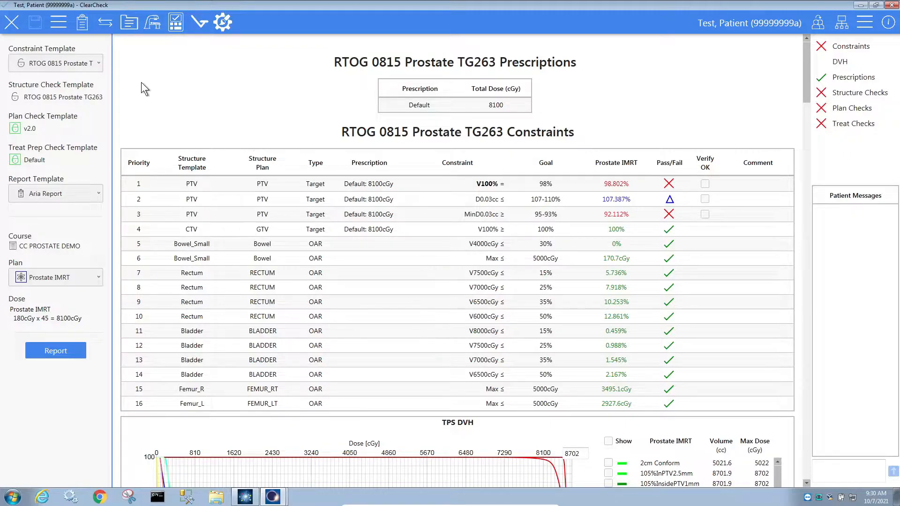
Open the collision check for the Prostate IMRT plan, review its options, and accept the check.
left_click(152, 22)
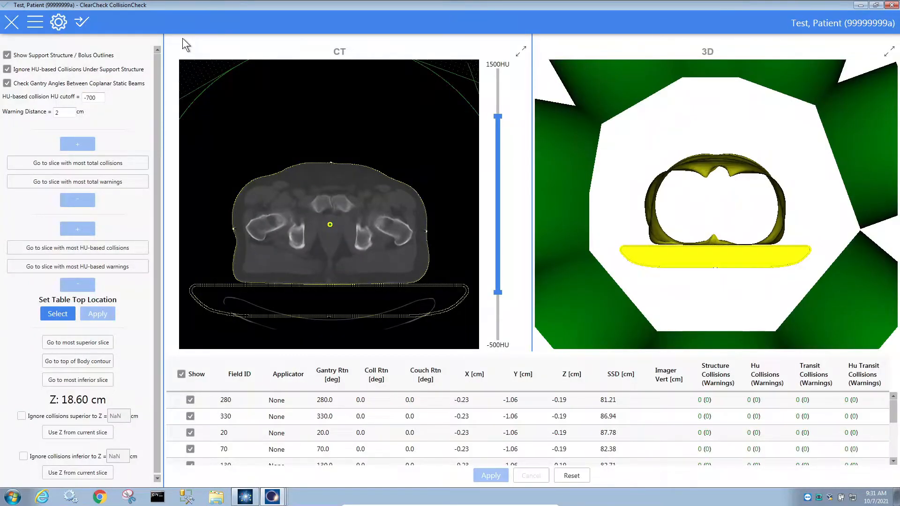
left_click_drag(156, 131, 149, 201)
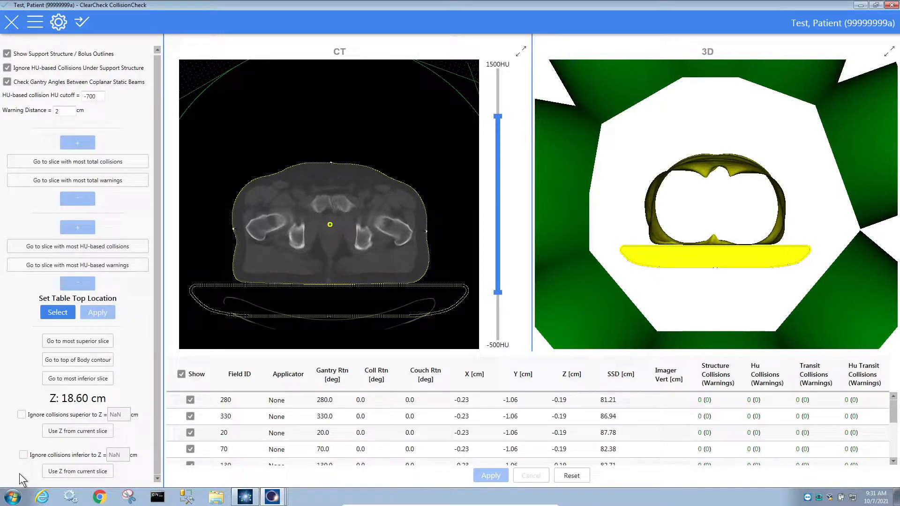
left_click(82, 21)
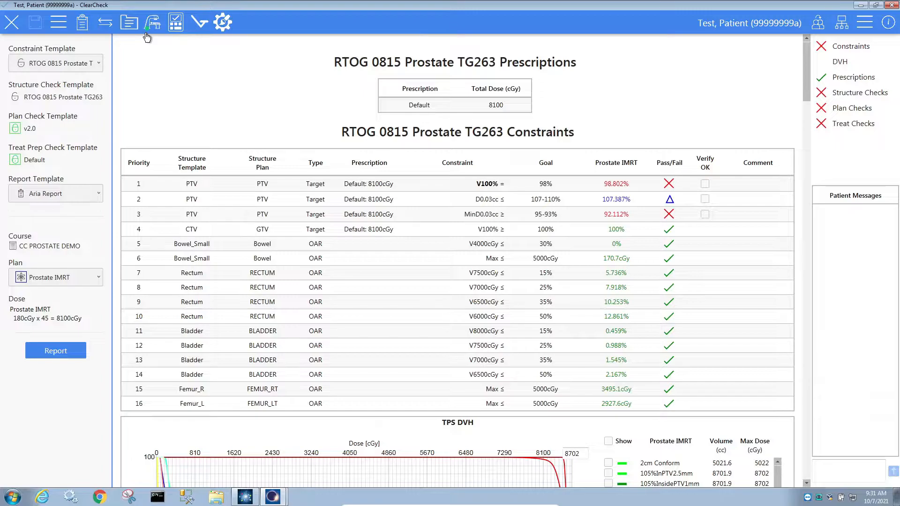
Open the portal dosimetry results for the Prostate IMRT plan in the QA course.
left_click(200, 22)
left_click(533, 242)
left_click(389, 278)
left_click(451, 272)
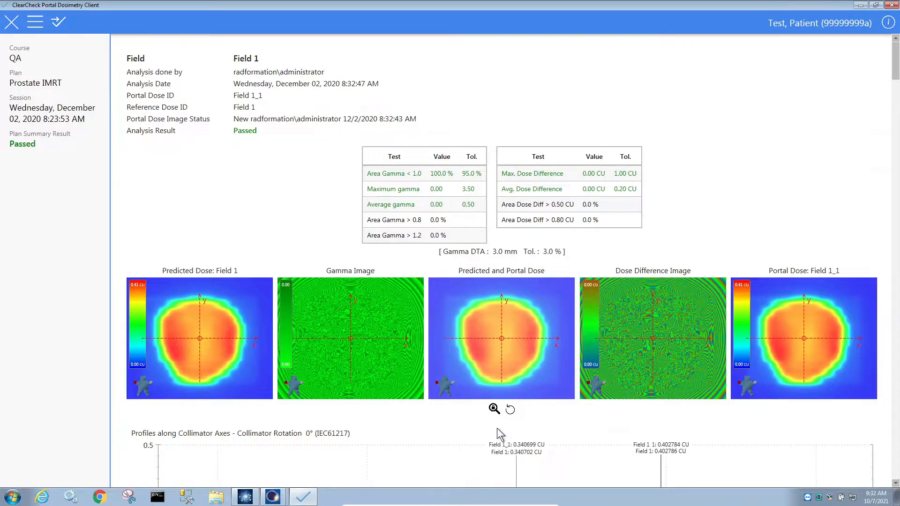
Try zooming the predicted and portal dose image of Field 1, and accept the portal dosimetry results.
left_click(494, 410)
left_click(503, 337)
scroll(503, 339, "up", 3)
scroll(504, 339, "down", 6)
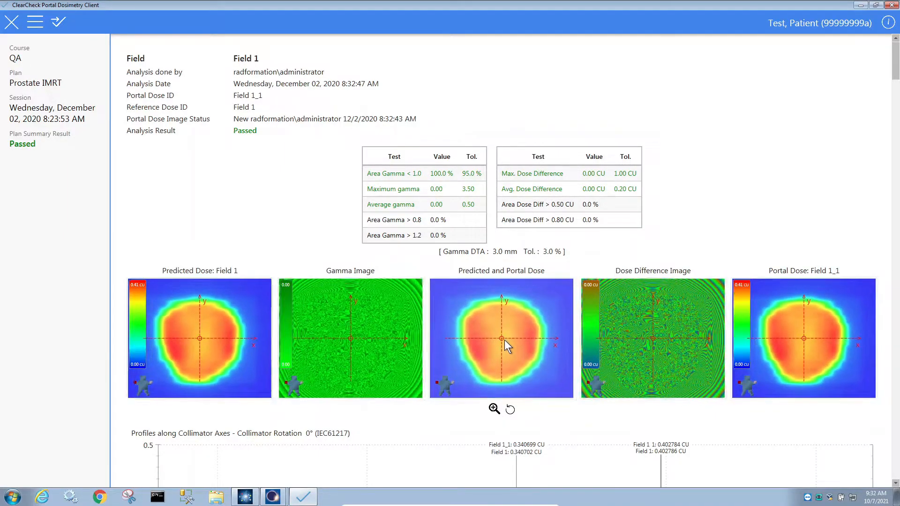
scroll(502, 341, "up", 2)
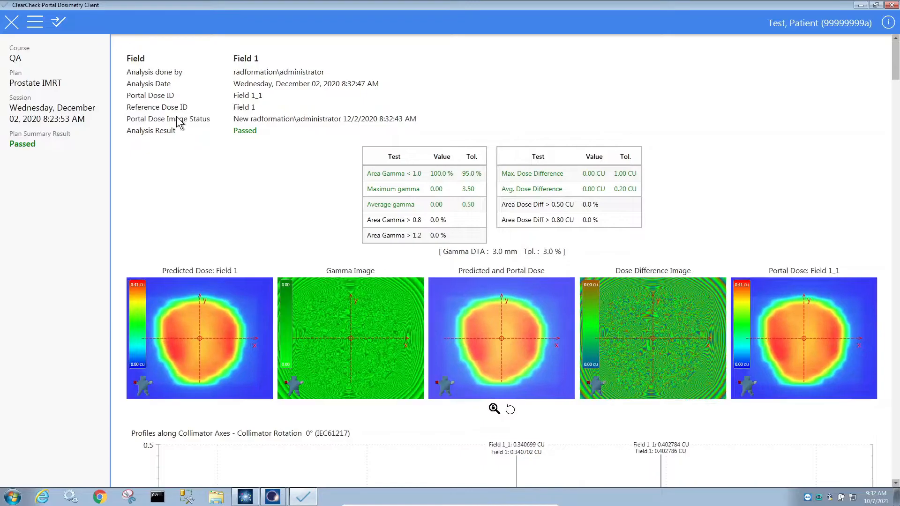
left_click(59, 25)
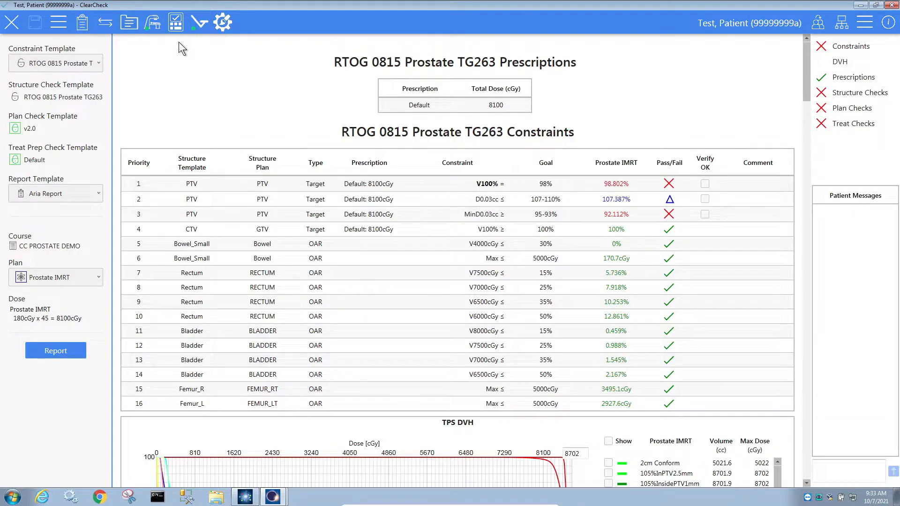
Open the Prostate IMRT plan report and review its plan properties, couch shifts and structures down to the CT slices.
left_click(51, 353)
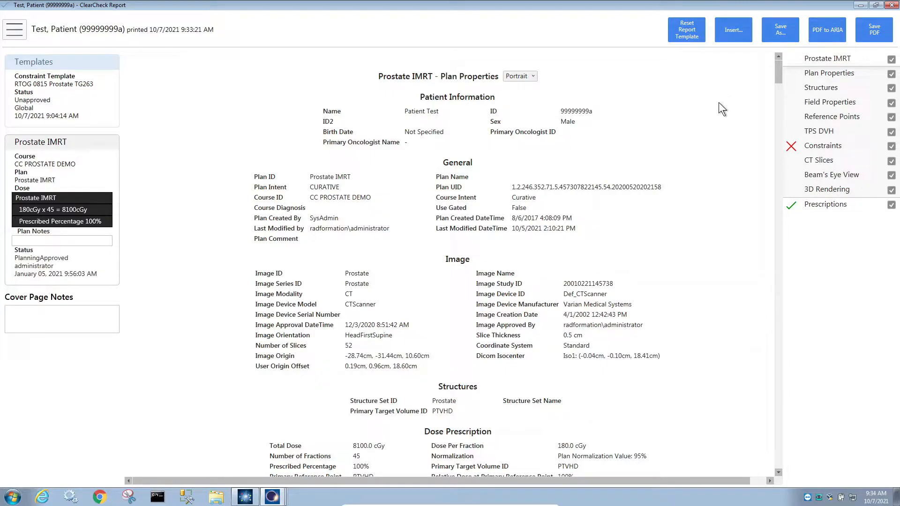
scroll(719, 136, "down", 3)
scroll(721, 143, "down", 4)
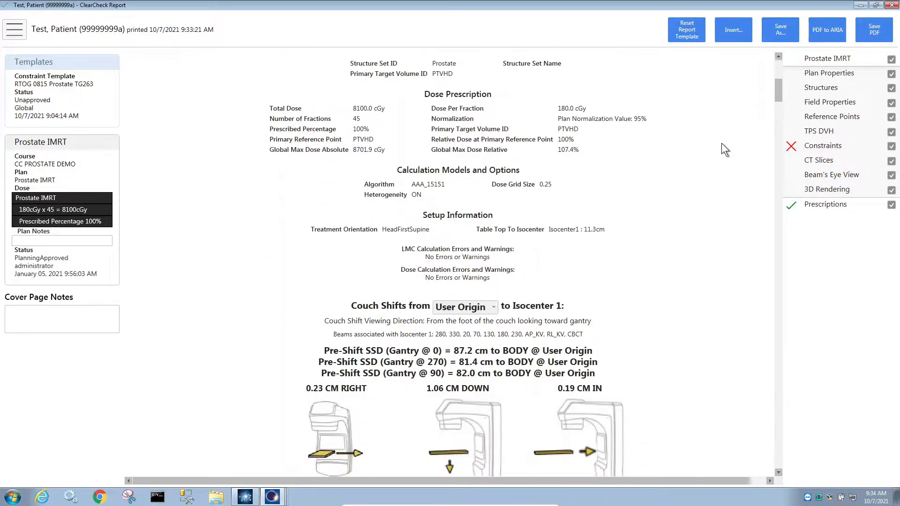
scroll(721, 150, "down", 1)
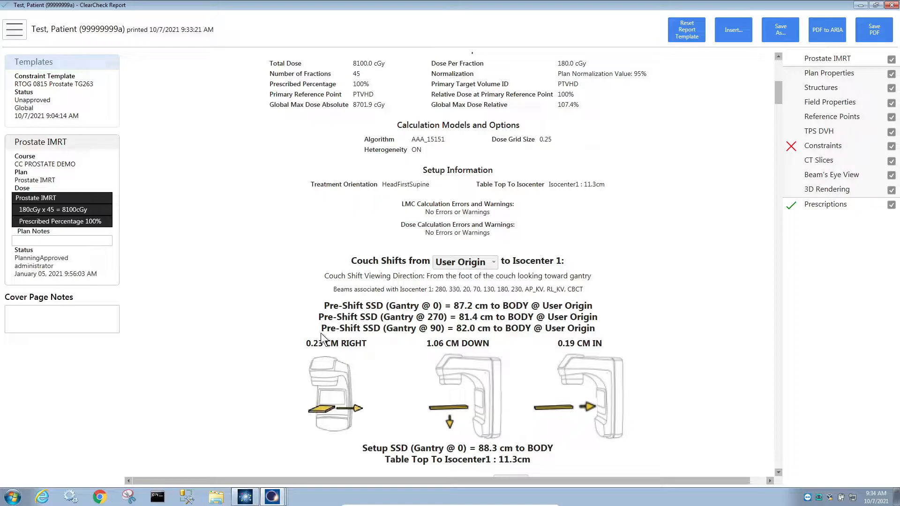
scroll(321, 334, "down", 2)
scroll(321, 333, "down", 10)
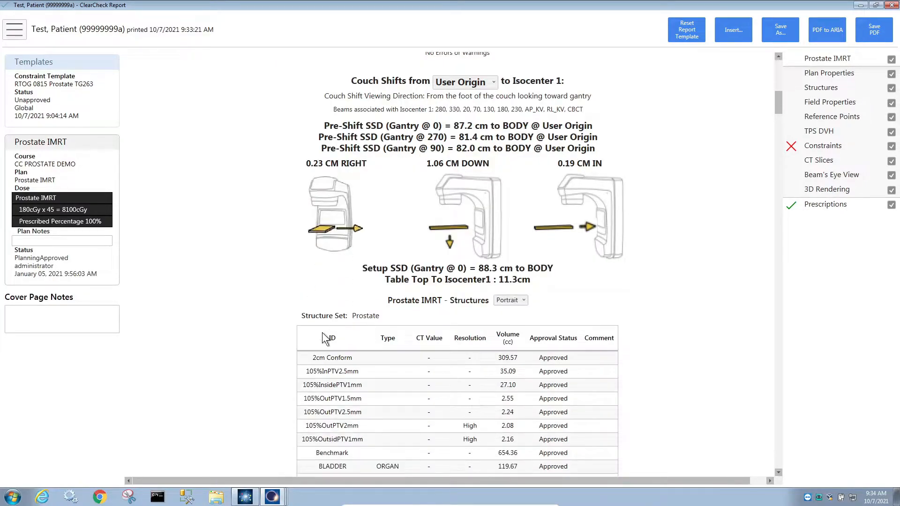
scroll(676, 310, "down", 15)
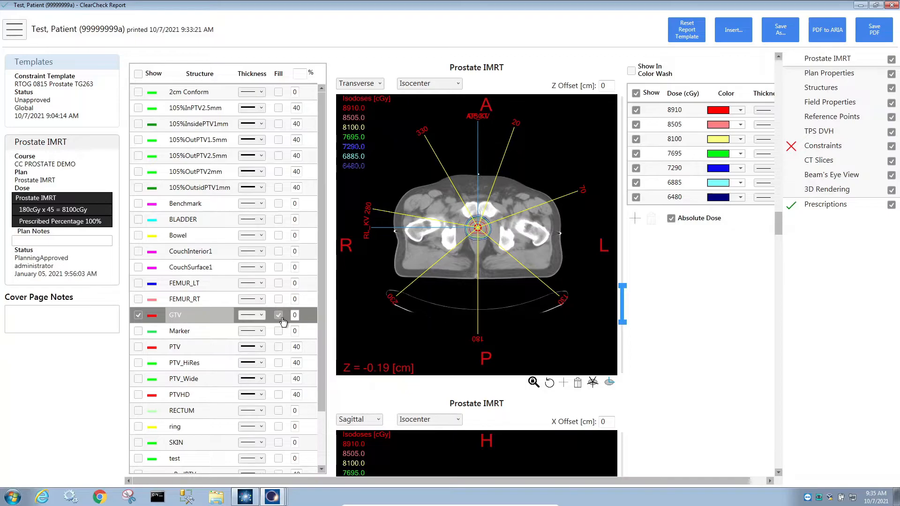
Show the PTV on the report's CT slices with a 10% fill, and set the GTV fill to 6%.
left_click(138, 347)
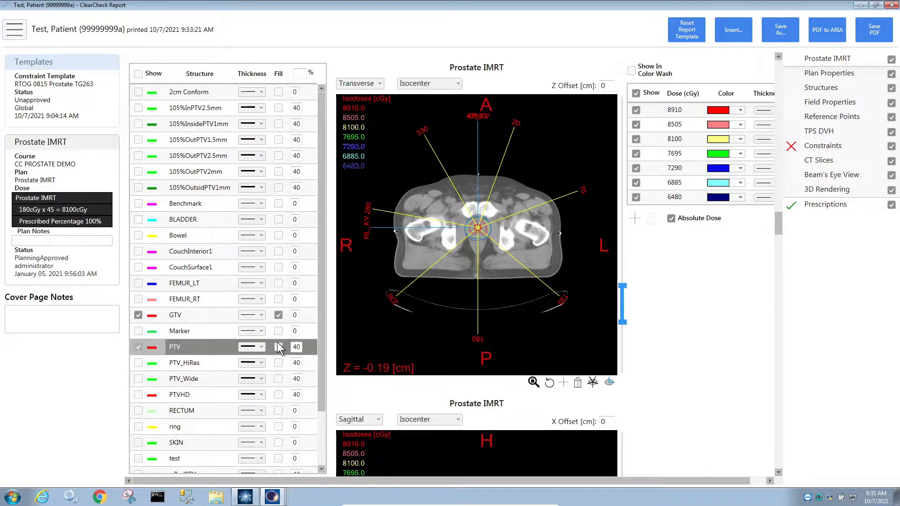
left_click(278, 346)
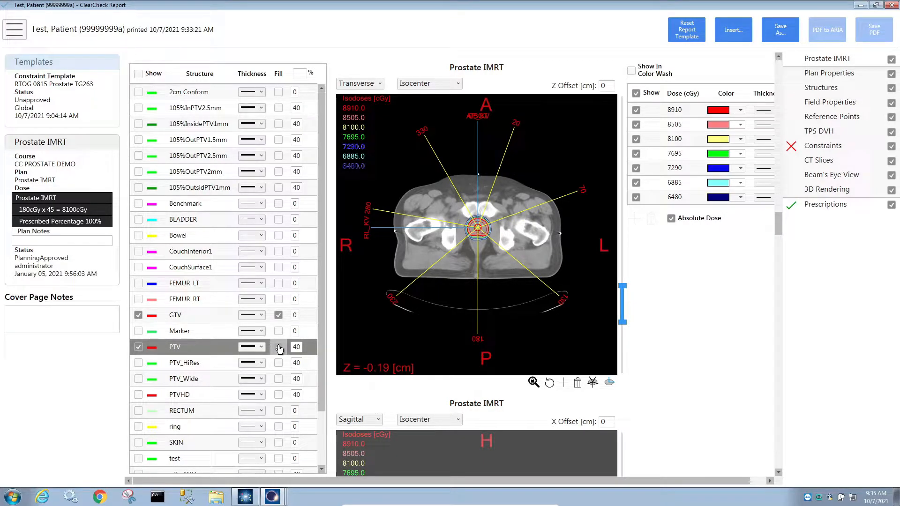
left_click(279, 347)
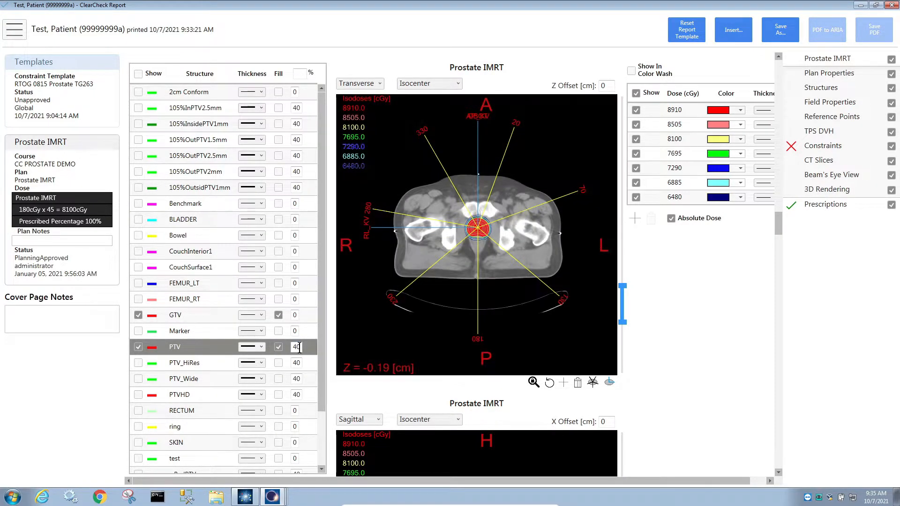
left_click_drag(300, 348, 284, 346)
type("10")
scroll(483, 248, "up", 3)
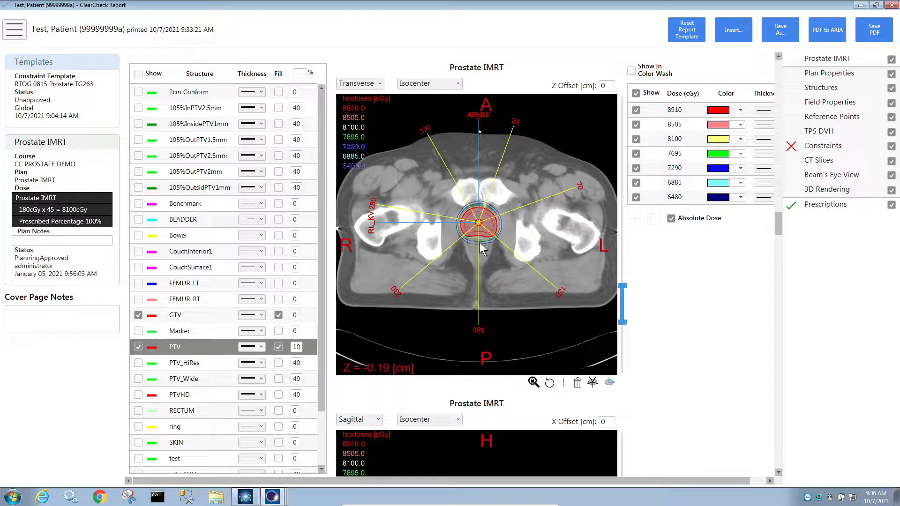
left_click(295, 314)
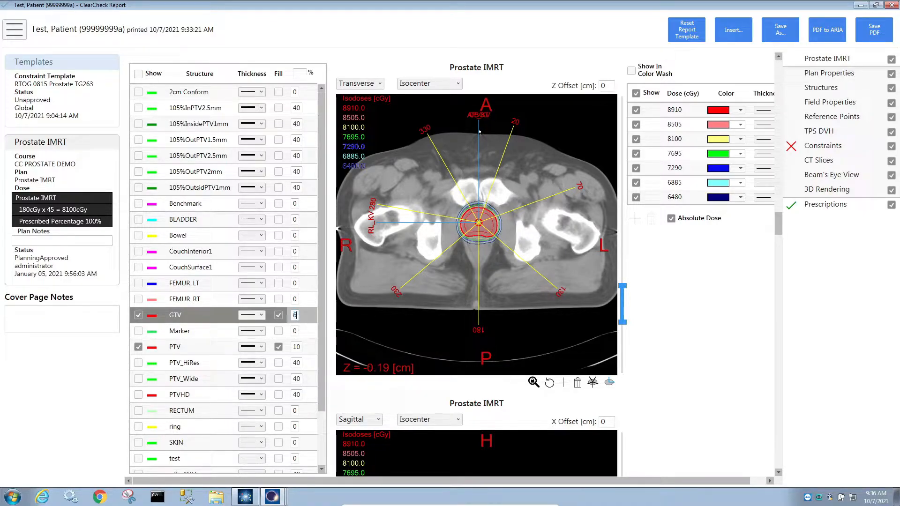
key("Return")
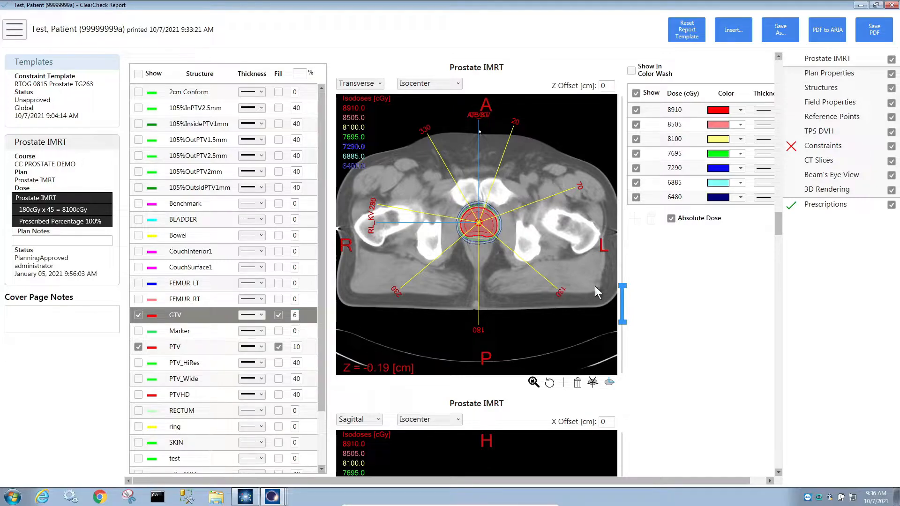
Review the sagittal and coronal CT slices in the report down to the beam's eye view of field 20.
scroll(692, 268, "down", 3)
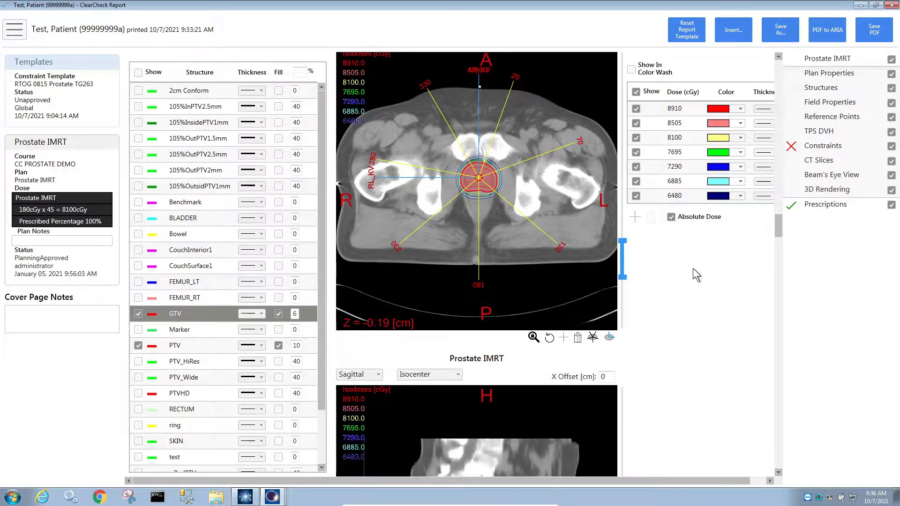
scroll(693, 268, "down", 6)
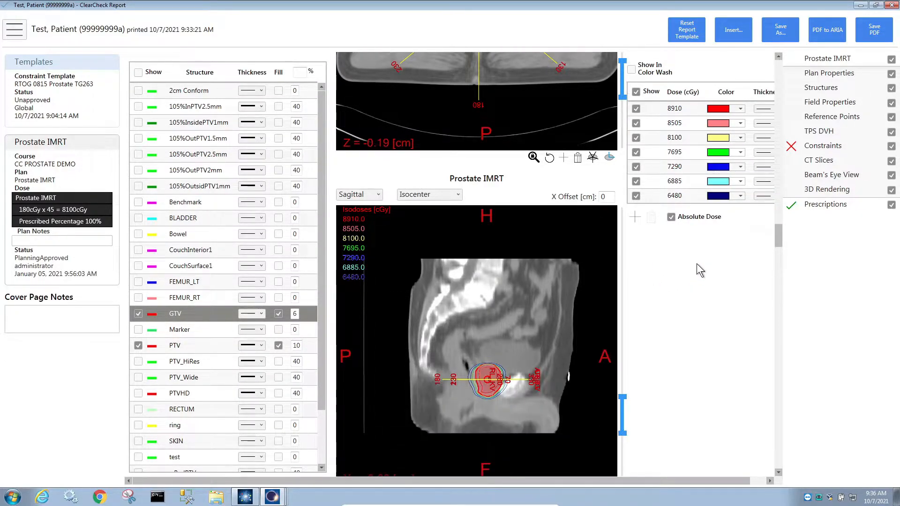
scroll(697, 248, "down", 5)
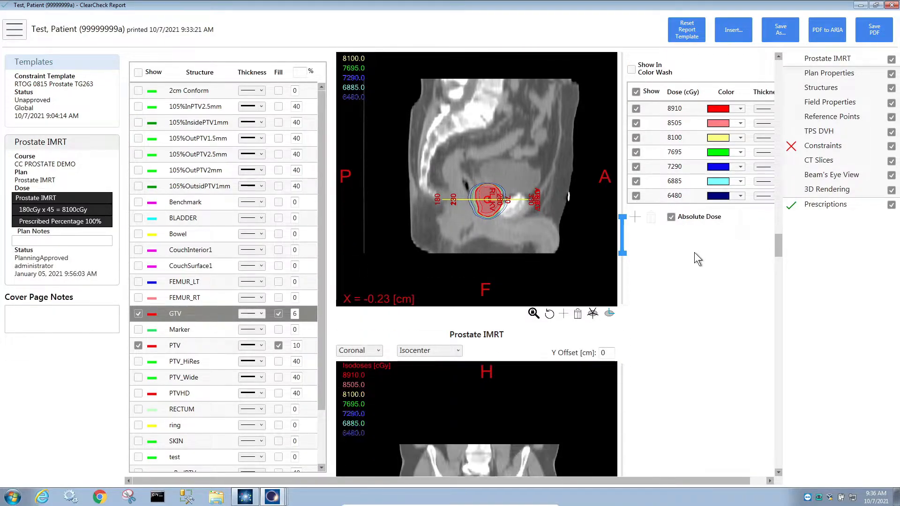
scroll(694, 253, "down", 5)
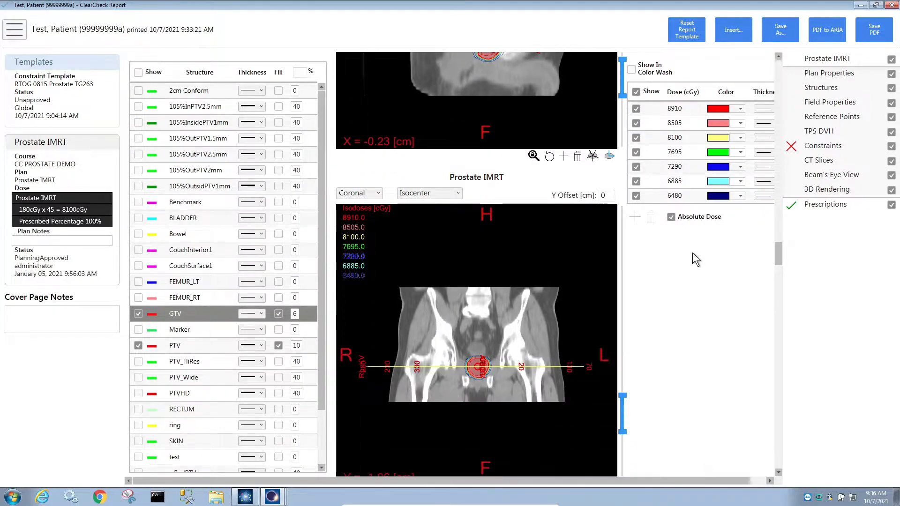
scroll(693, 255, "down", 5)
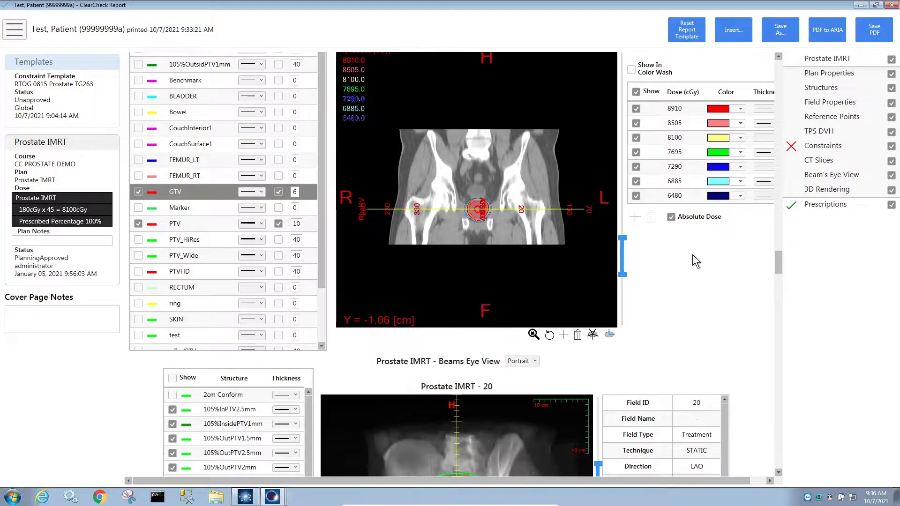
scroll(692, 255, "down", 2)
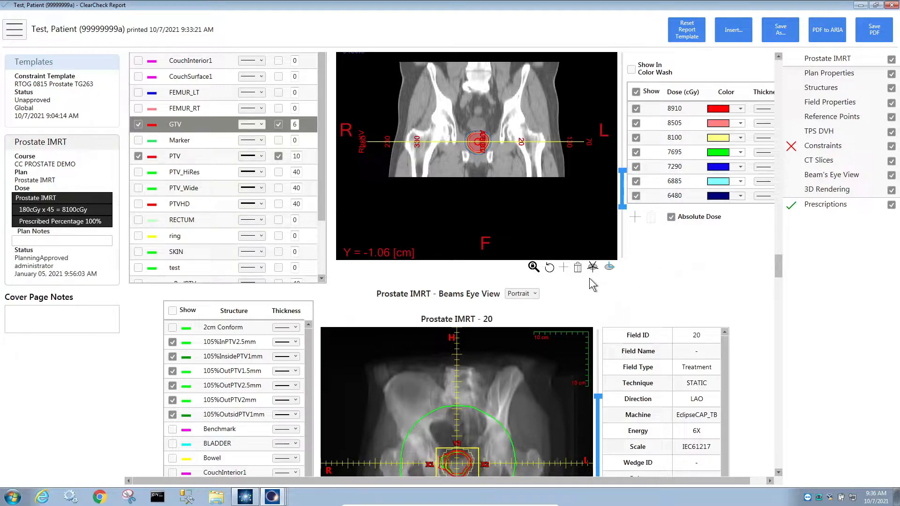
Position the added transverse CT slice of the Prostate IMRT report at the User Origin structure.
scroll(567, 276, "up", 5)
left_click(436, 310)
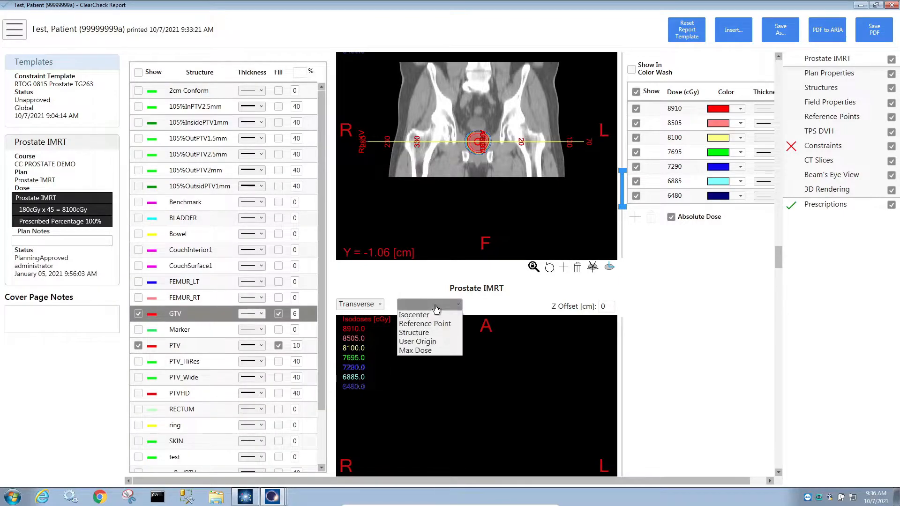
left_click(433, 328)
left_click(513, 305)
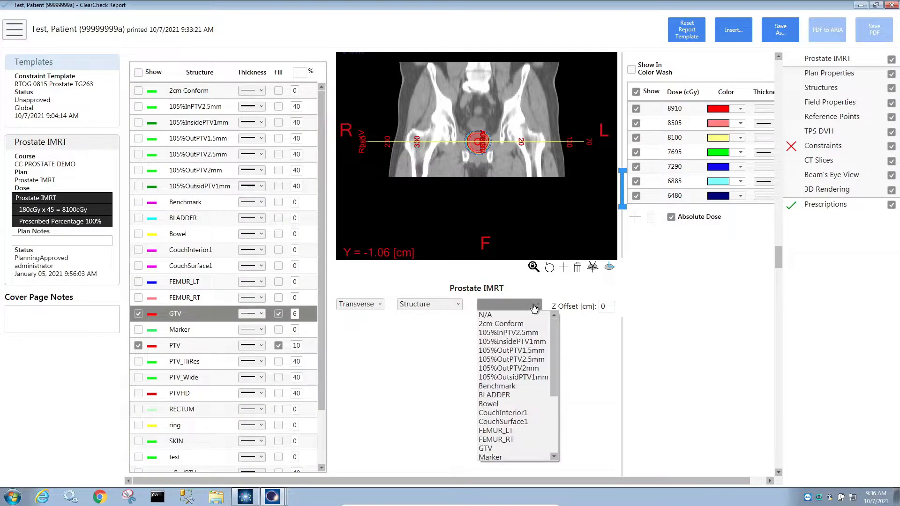
scroll(520, 384, "down", 5)
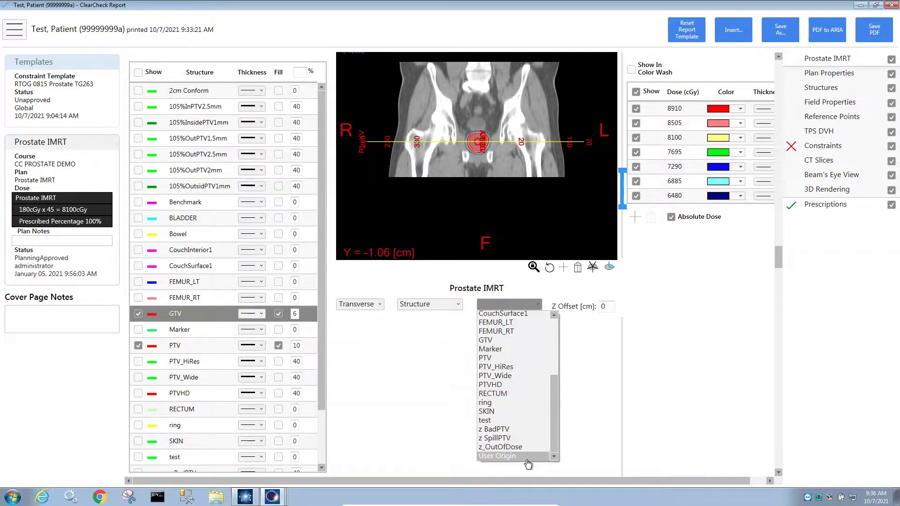
left_click(528, 461)
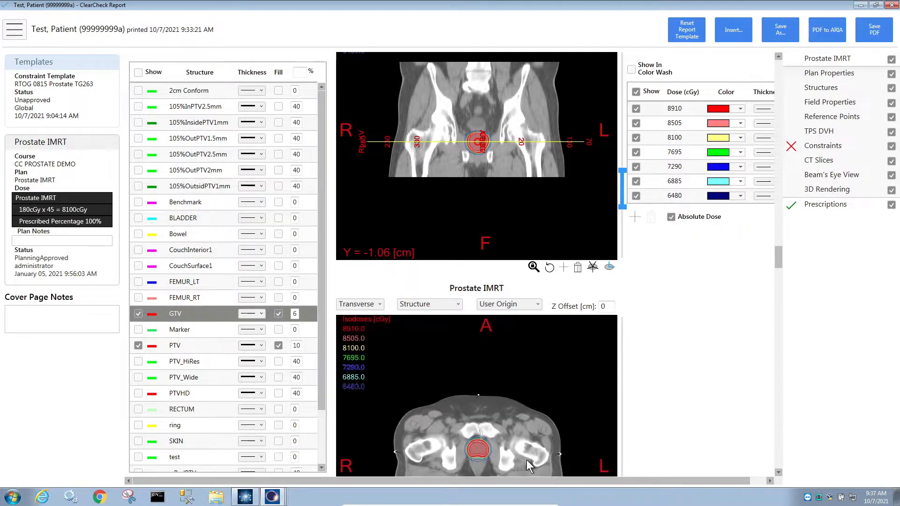
Show the User Origin on the report's CT slices.
scroll(701, 389, "down", 5)
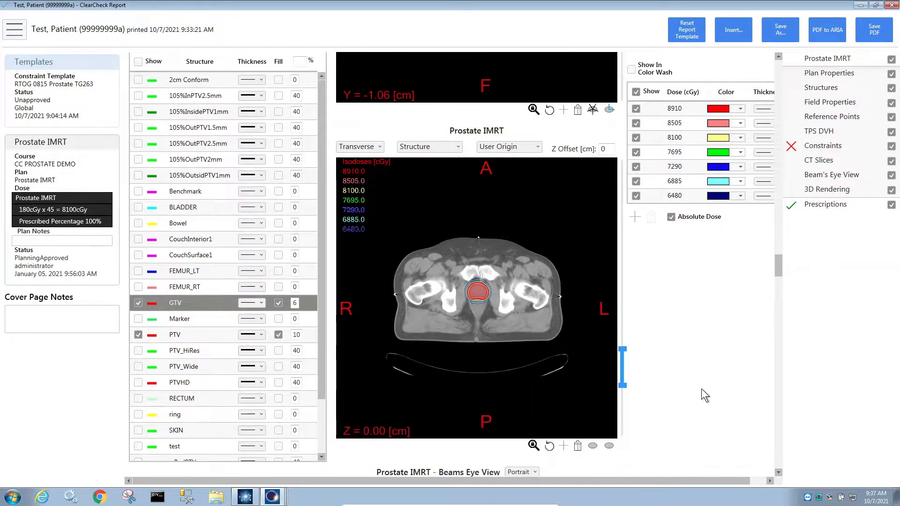
scroll(323, 330, "down", 2)
left_click(135, 402)
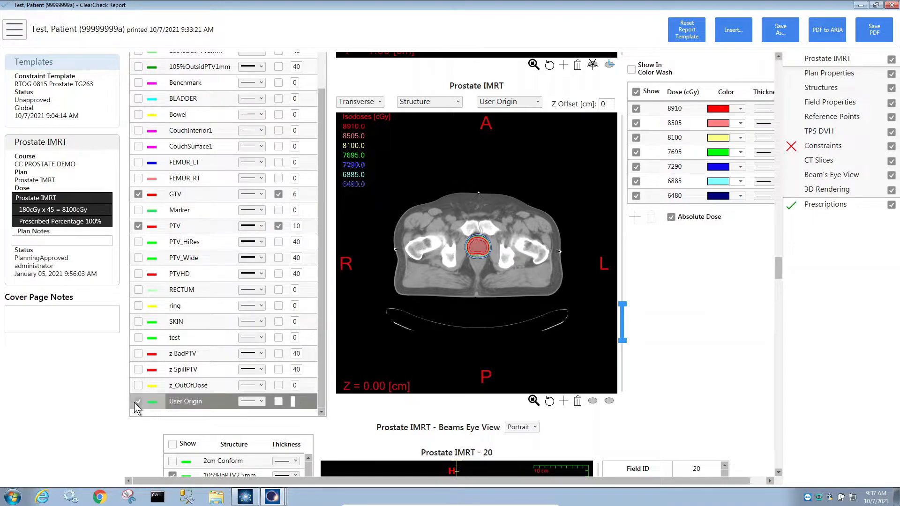
scroll(135, 403, "down", 1)
left_click(258, 380)
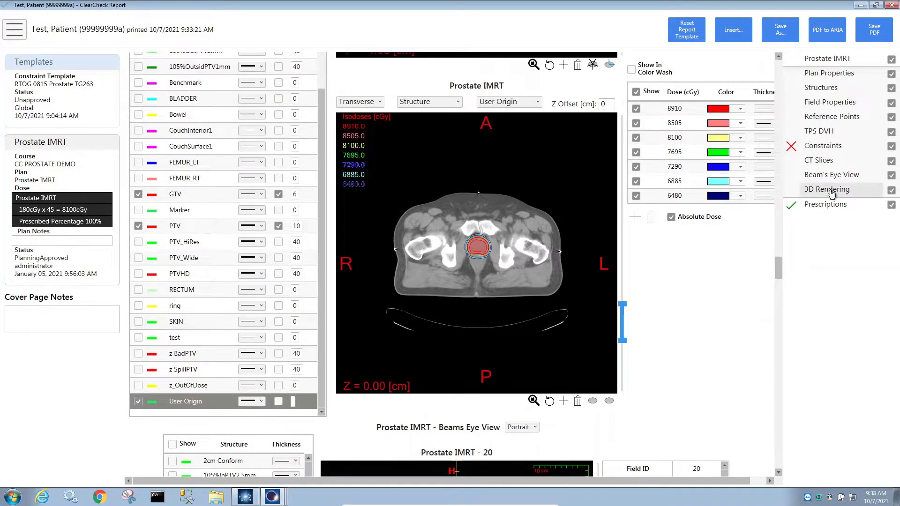
Show the SKIN structure in the report's 3D rendering, and rotate and enlarge the model.
left_click(831, 192)
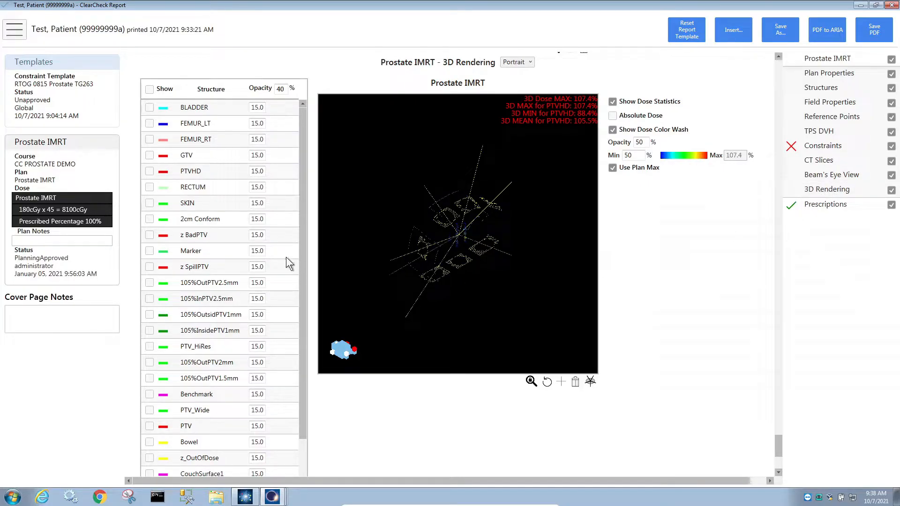
left_click(148, 205)
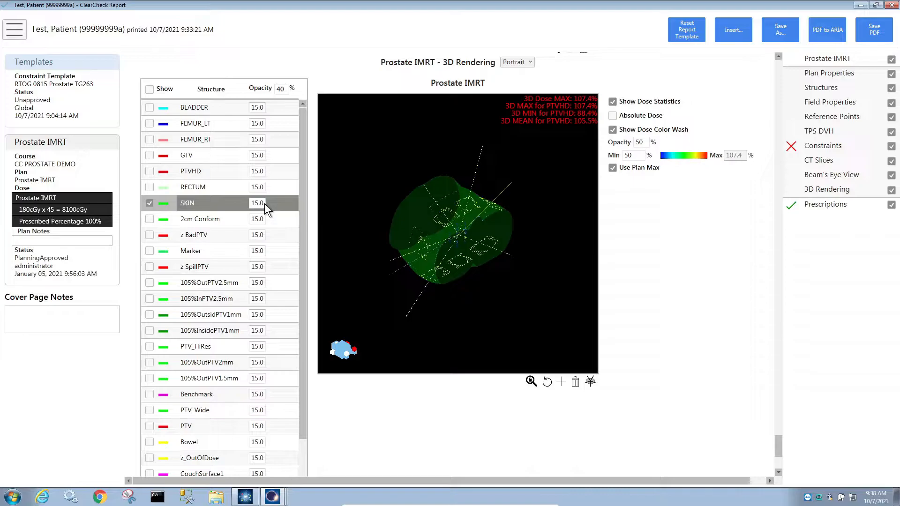
mouse_move(465, 213)
left_mouse_down()
mouse_move(476, 242)
mouse_move(501, 246)
mouse_move(484, 267)
mouse_move(446, 231)
mouse_move(454, 213)
left_mouse_up()
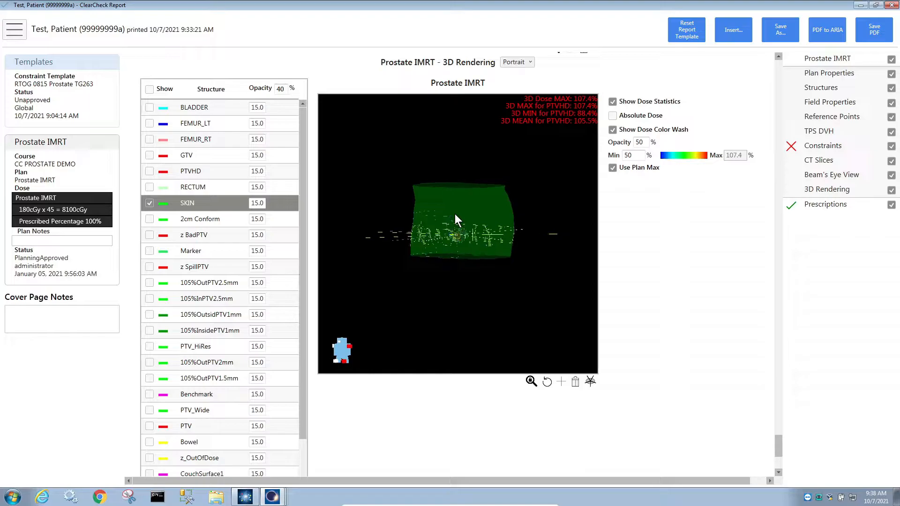
scroll(454, 215, "up", 4)
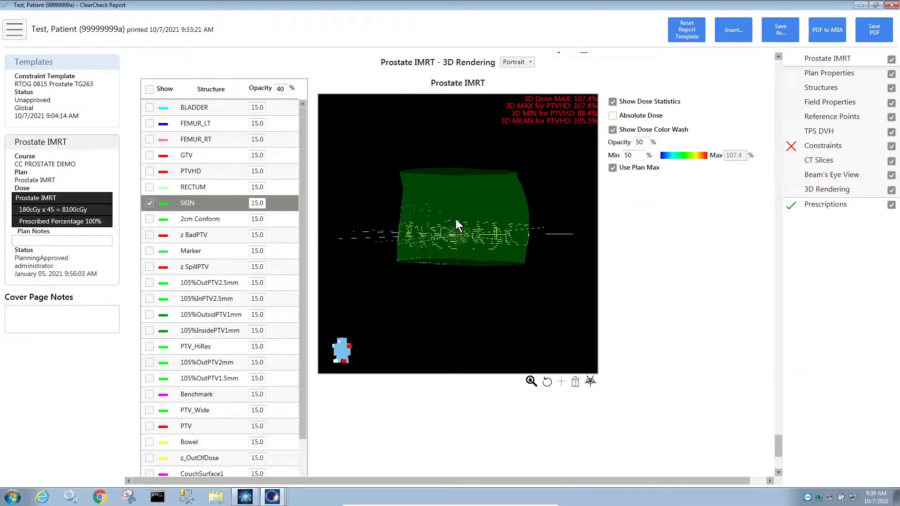
left_click_drag(425, 230, 428, 213)
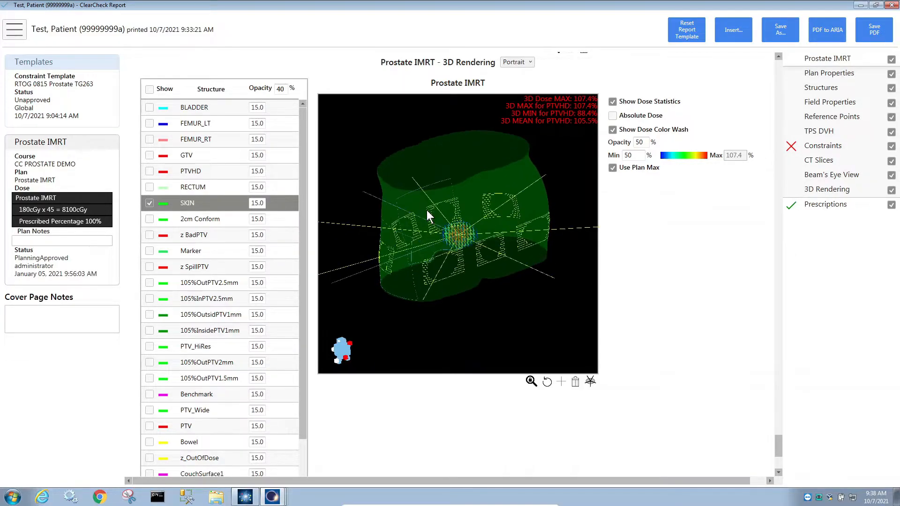
Set the SKIN opacity in the 3D rendering to 35 and rotate the model to a new viewing angle.
left_click_drag(258, 202, 241, 206)
type("35")
left_click_drag(412, 206, 348, 214)
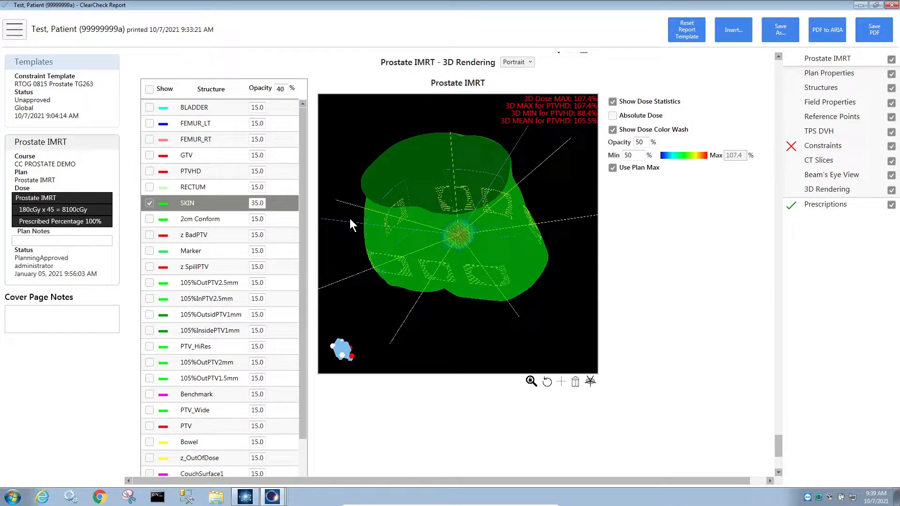
Add a second 3D rendering of the plan to the report, and rotate and enlarge it to a different viewing angle.
left_click(561, 382)
scroll(655, 355, "down", 5)
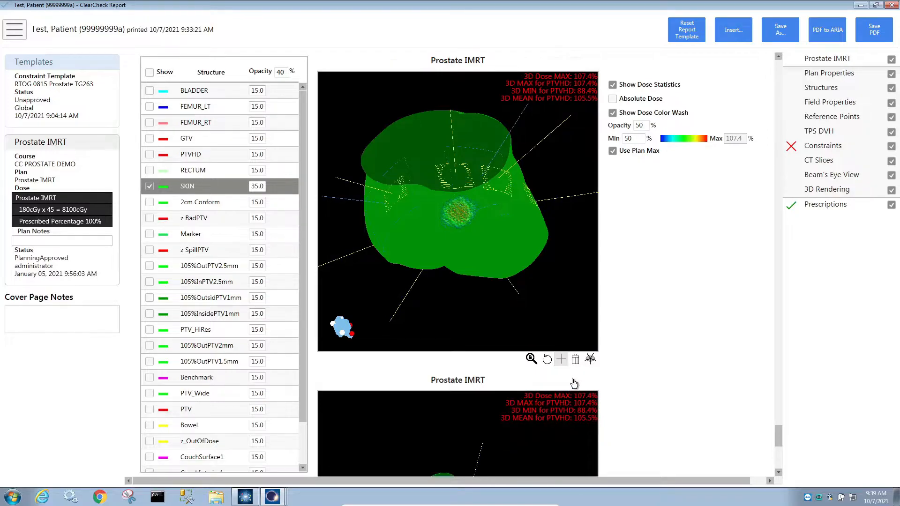
scroll(655, 350, "down", 3)
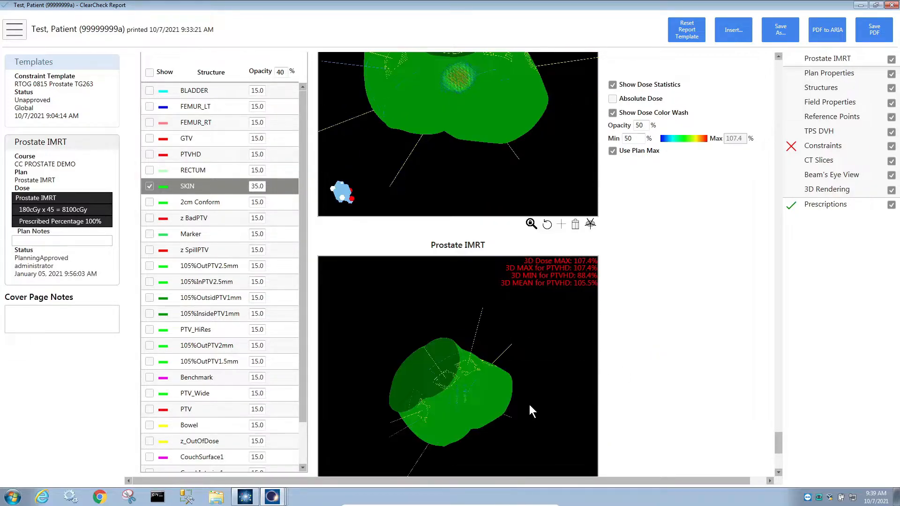
left_click_drag(434, 392, 450, 377)
left_click_drag(507, 344, 474, 345)
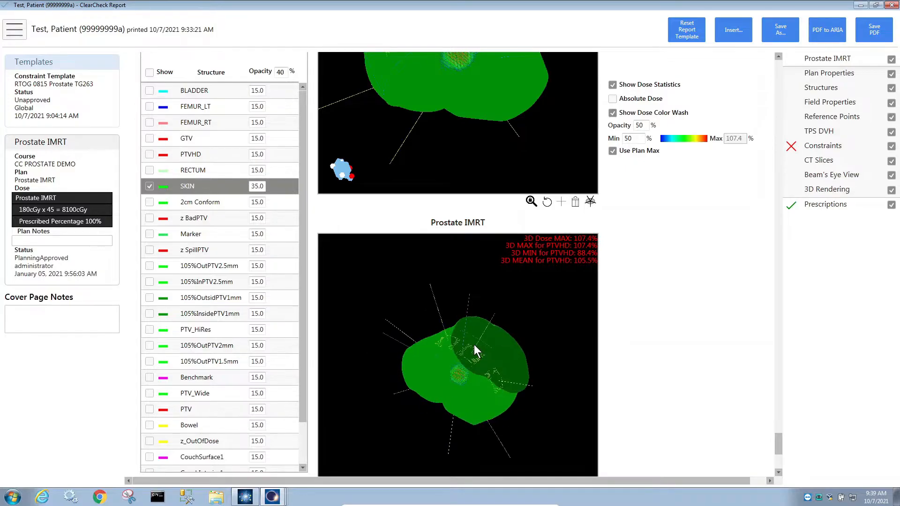
scroll(488, 360, "up", 5)
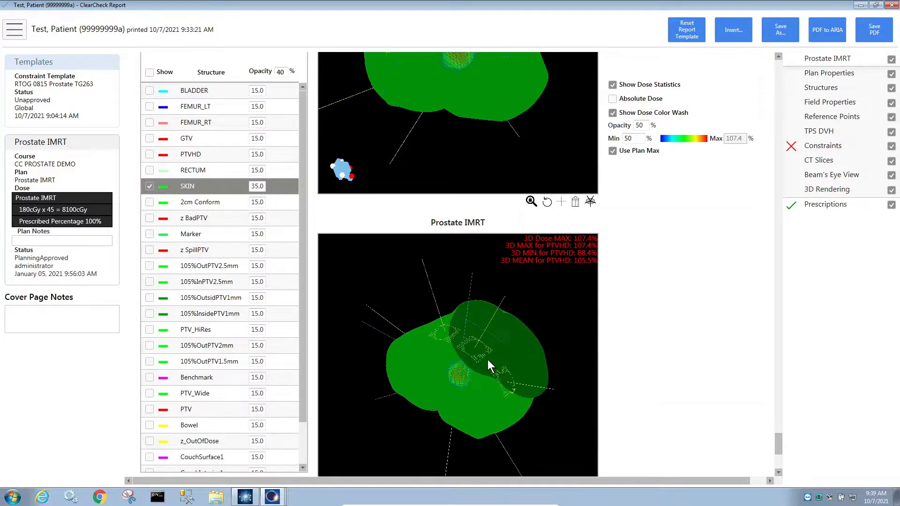
scroll(487, 365, "up", 1)
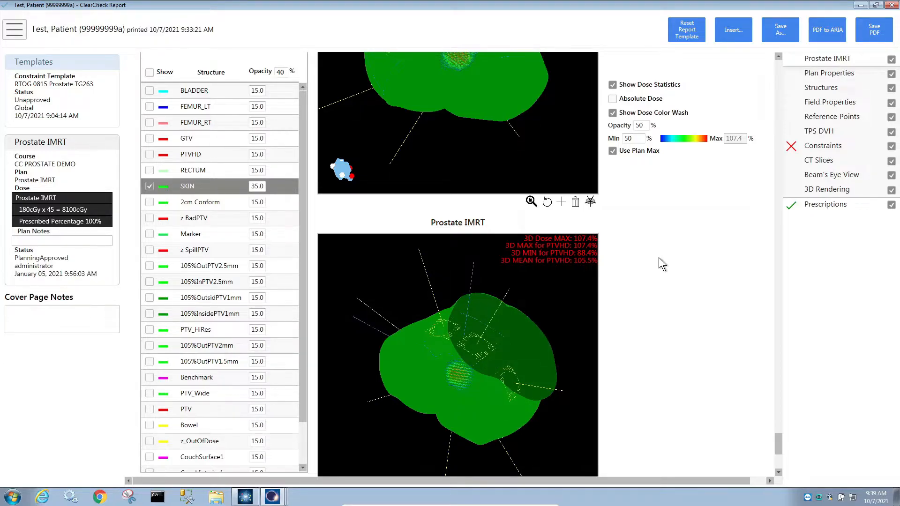
scroll(662, 263, "down", 3)
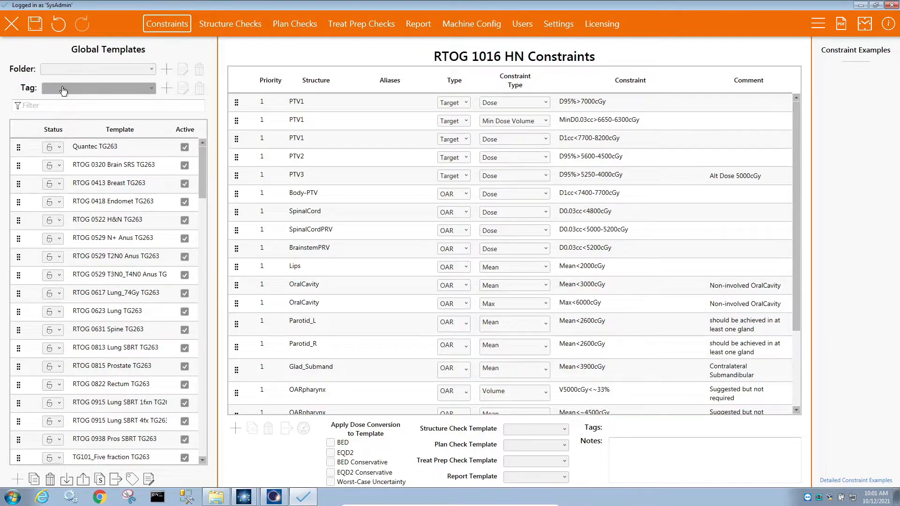
Create a new global template tag named RTOG.
left_click(166, 89)
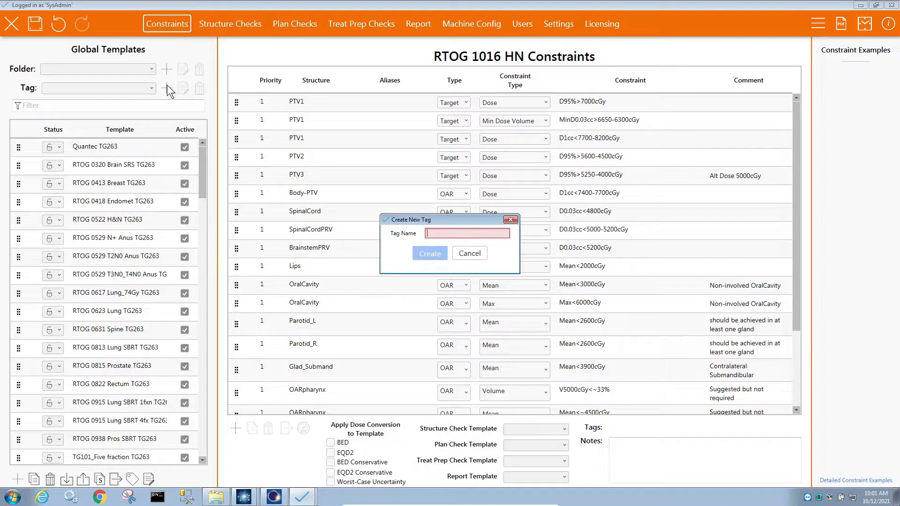
type("RTOG")
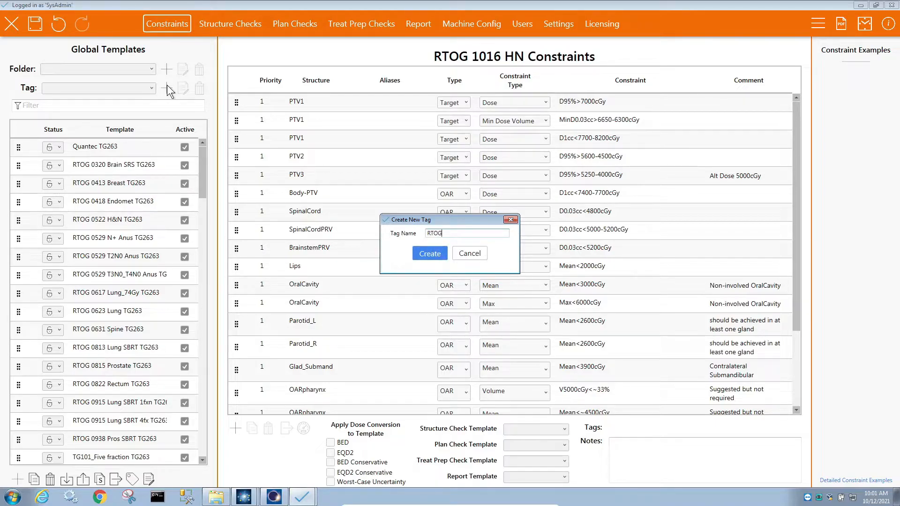
key("Return")
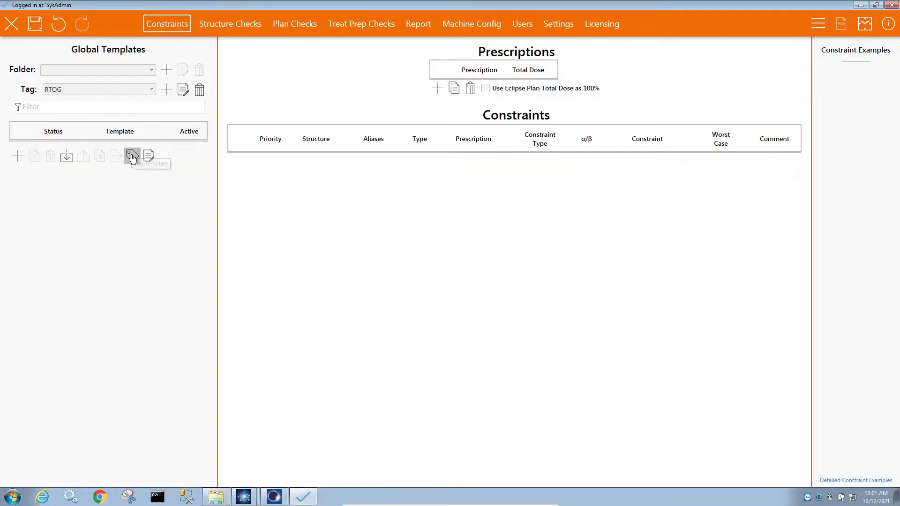
Apply the RTOG tag to the RTOG constraint templates, starting with RTOG 0320 Brain SRS TG263, and update the tagging.
left_click(133, 155)
left_click(318, 159)
left_click(318, 174)
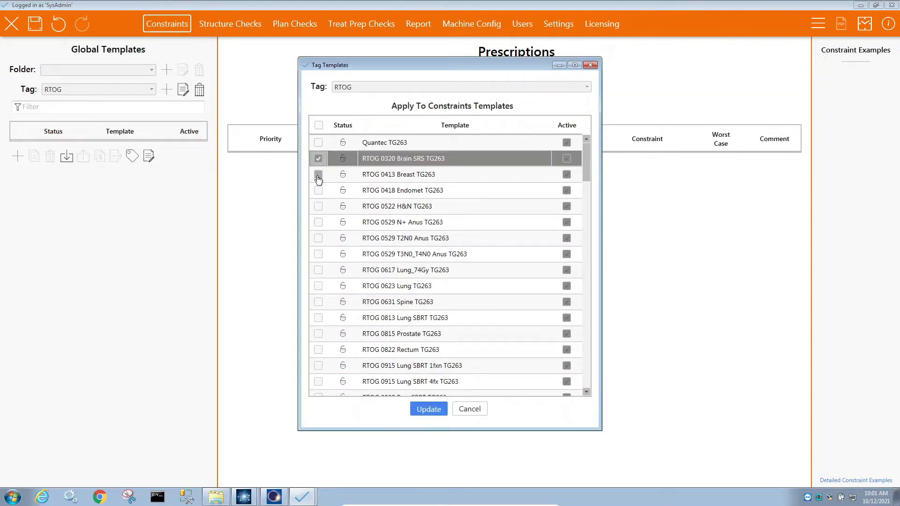
left_click(319, 190)
left_click(318, 206)
left_click(319, 238)
left_click(318, 254)
left_click(318, 269)
left_click(318, 285)
left_click(318, 302)
left_click(319, 317)
left_click(318, 334)
left_click(318, 350)
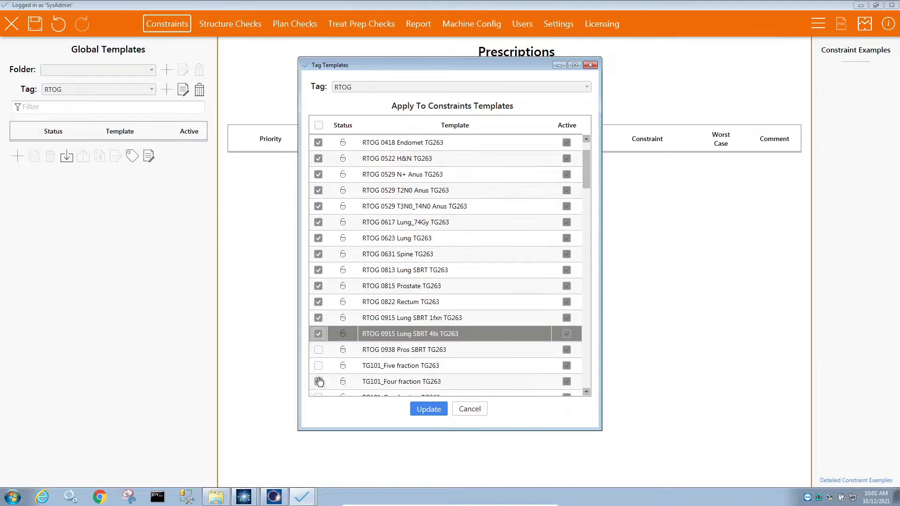
left_click(426, 411)
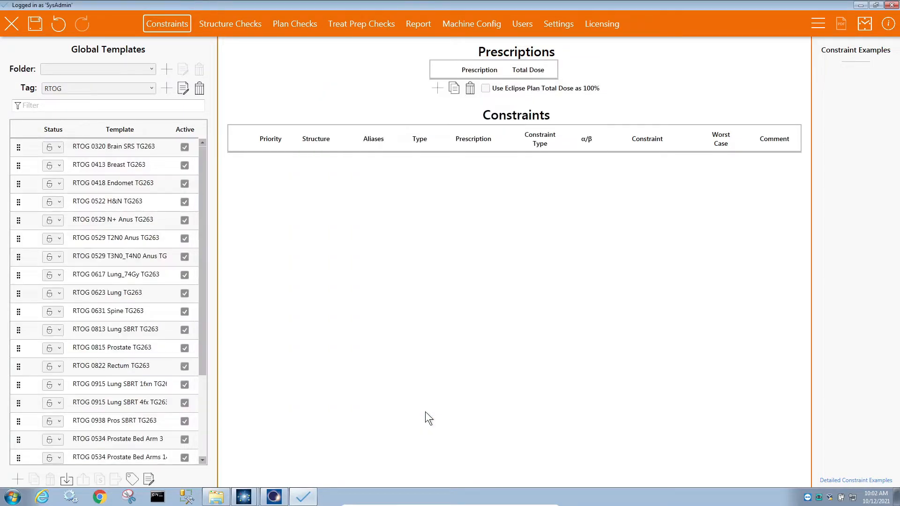
Open the RTOG 0320 Brain SRS TG263 template and remove its RTOG tag.
left_click(107, 149)
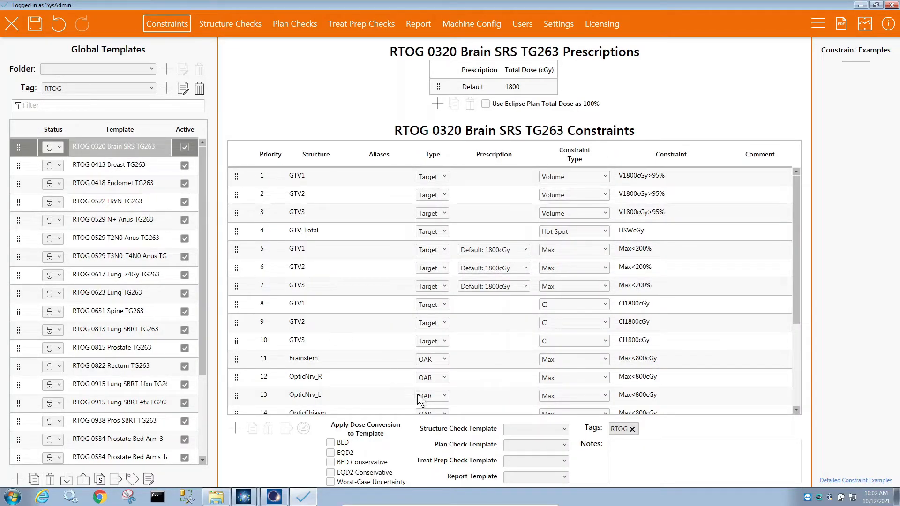
left_click(635, 432)
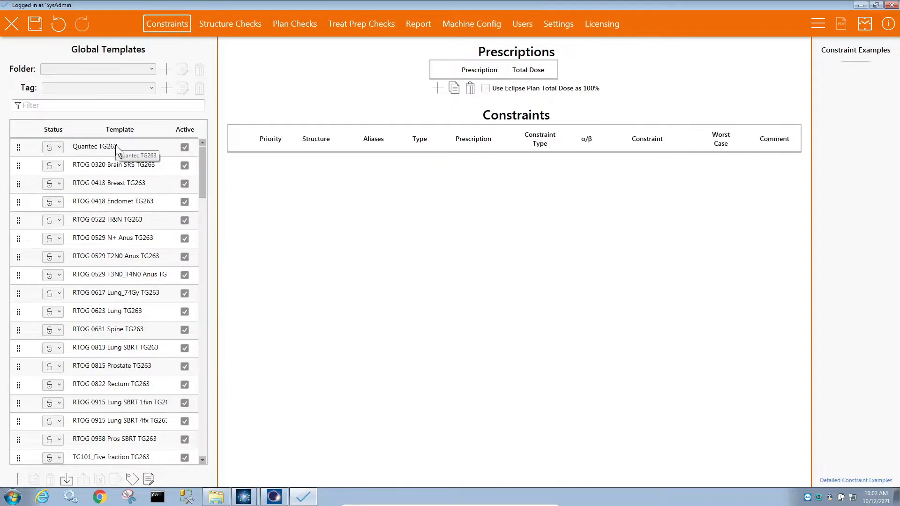
Open the Quantec TG263 template, select an OpticChaism constraint, and view the template's status options.
left_click(115, 146)
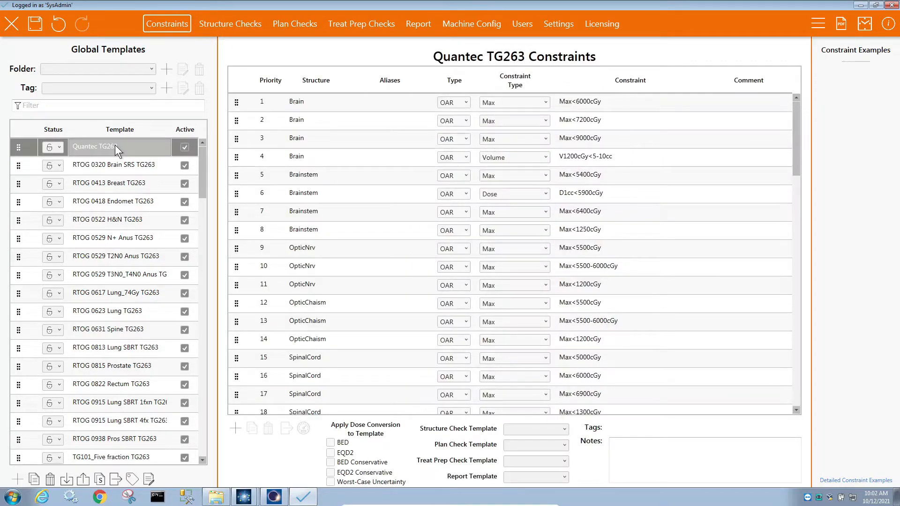
left_click(388, 303)
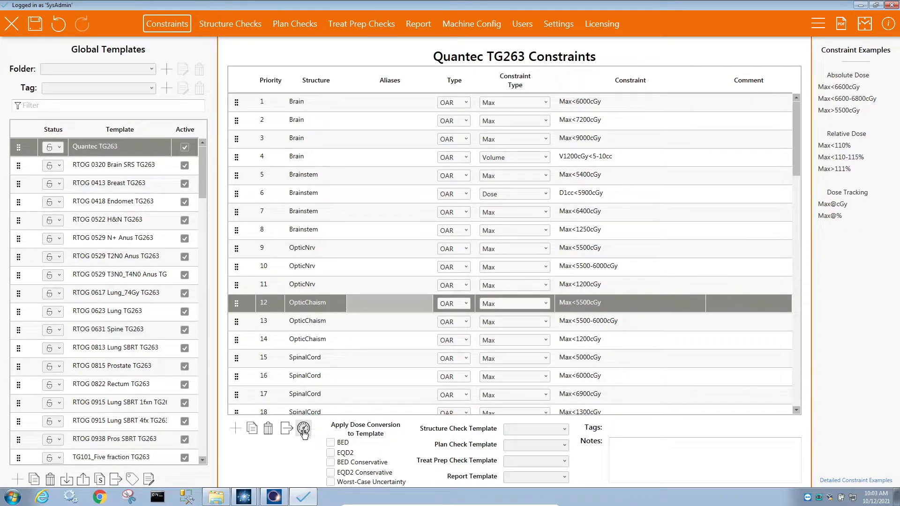
key("F2")
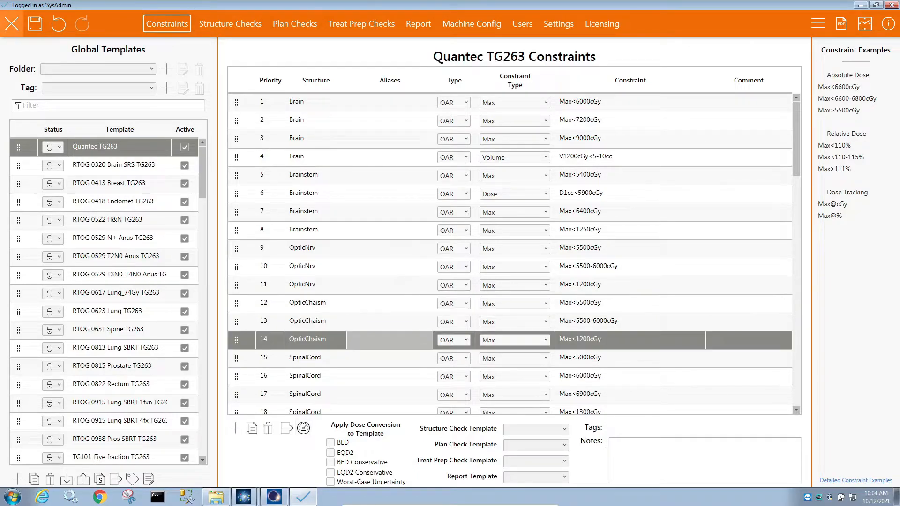
left_click(53, 148)
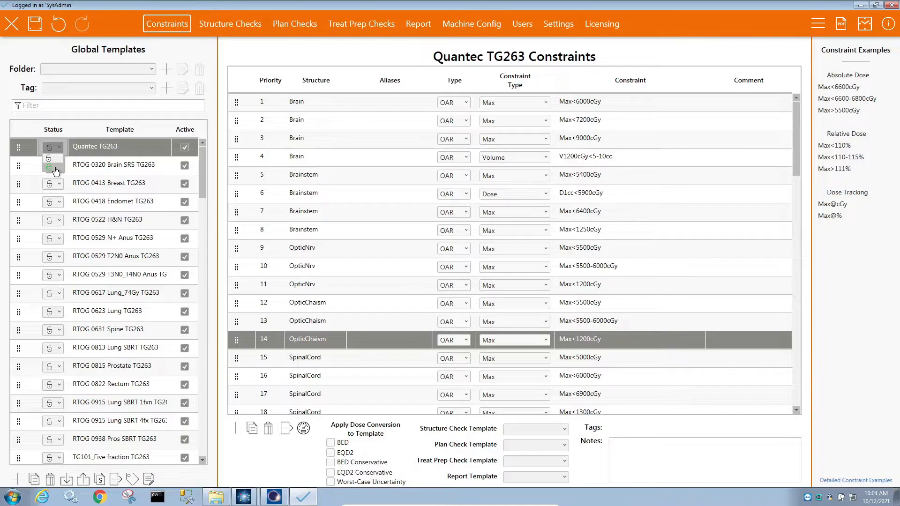
Open the history log of template and settings changes, check its Updated By filter, and close the log.
left_click(865, 26)
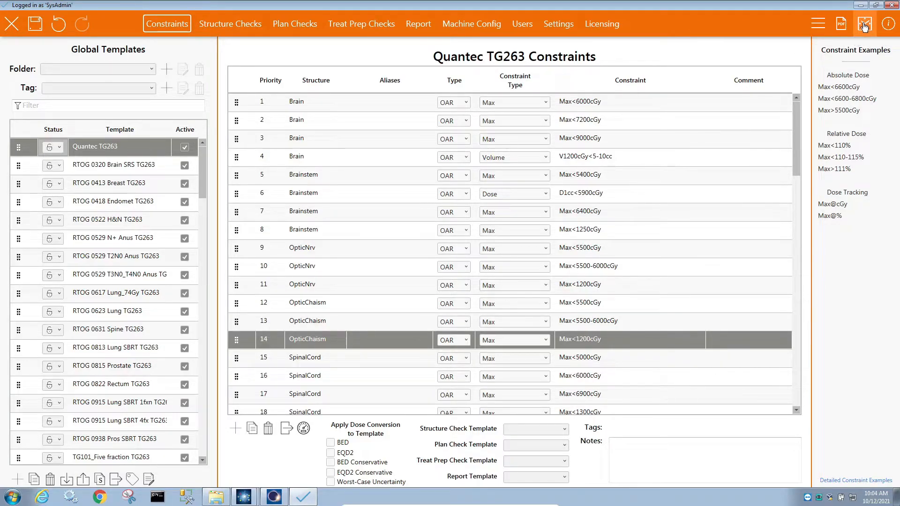
left_click(865, 28)
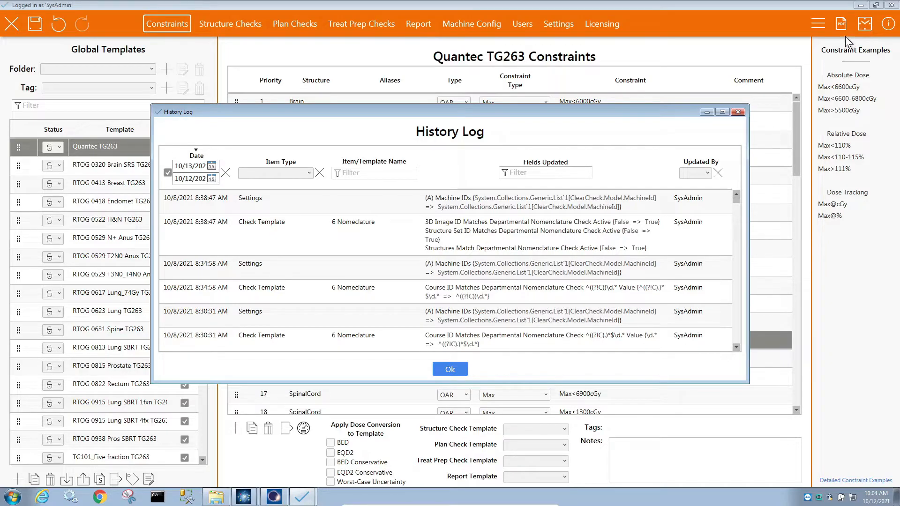
left_click(697, 173)
left_click(697, 172)
left_click(739, 113)
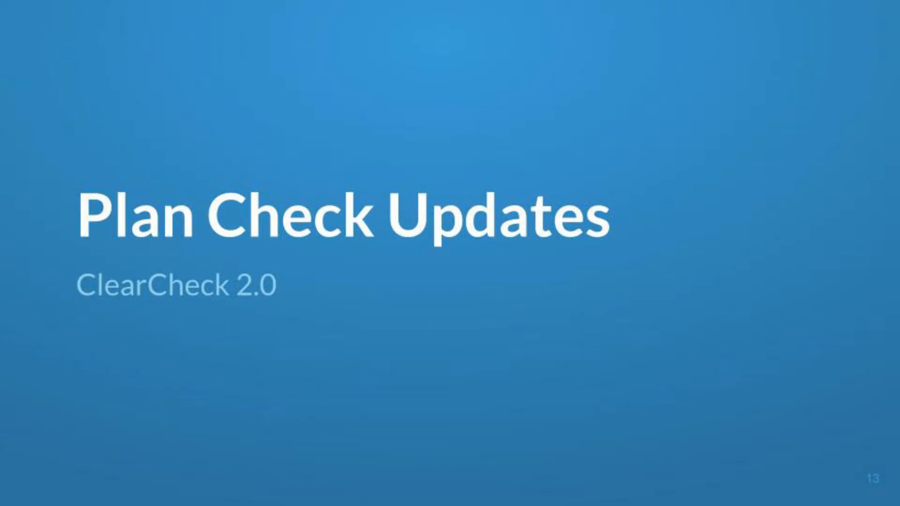
key("Right")
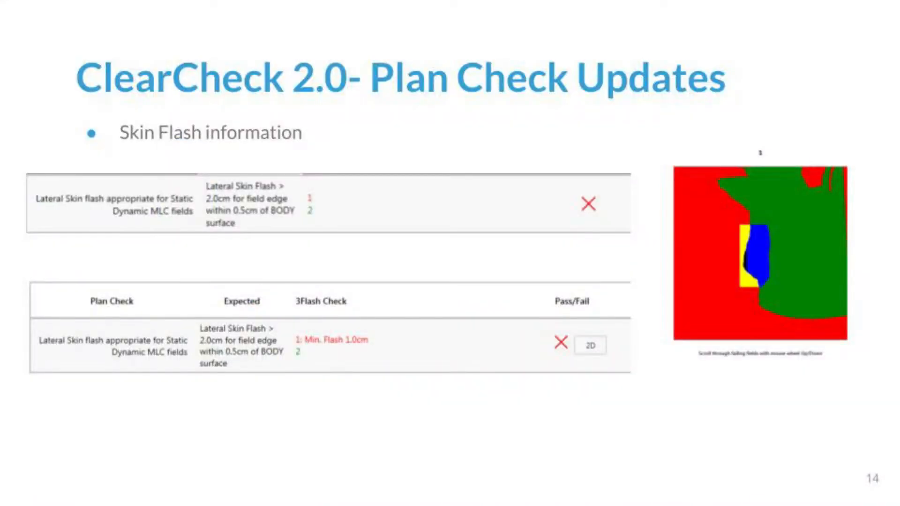
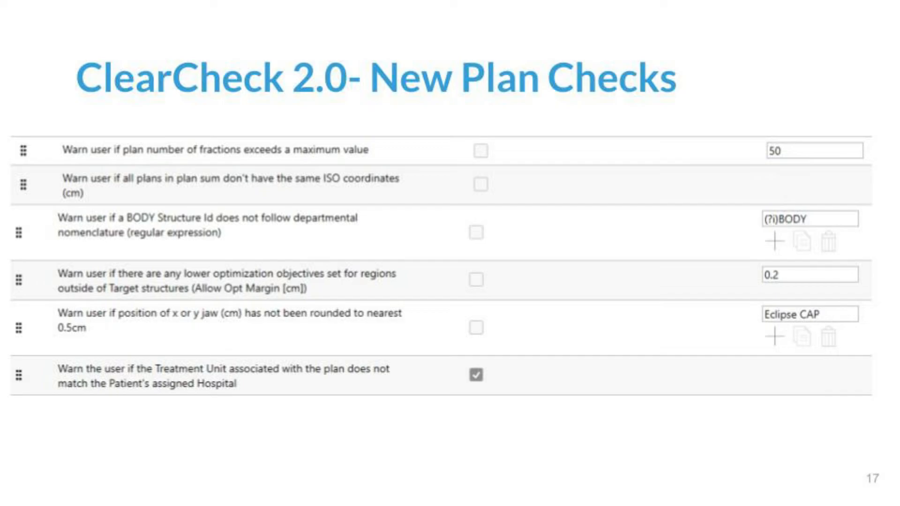
Add a conditional property check to the v2.0 plan checks, browse its expected property options, and add a second condition row.
left_click(400, 379)
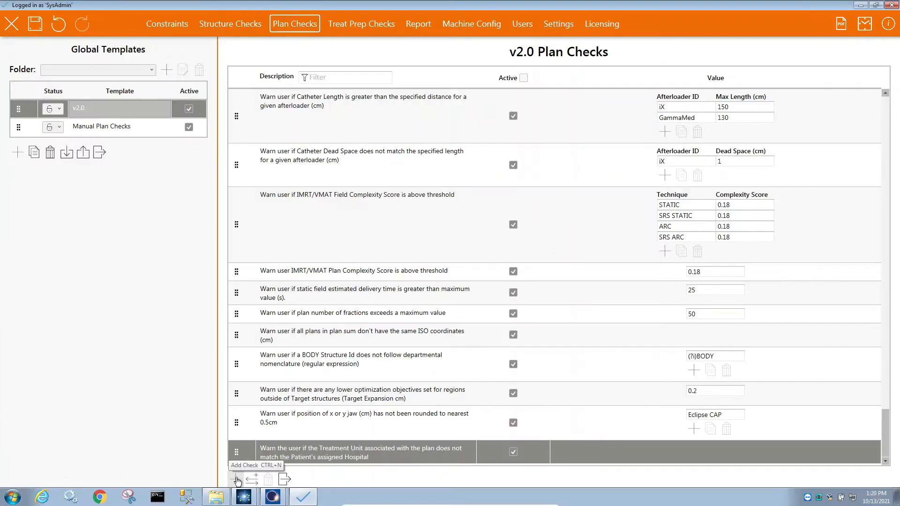
left_click(251, 479)
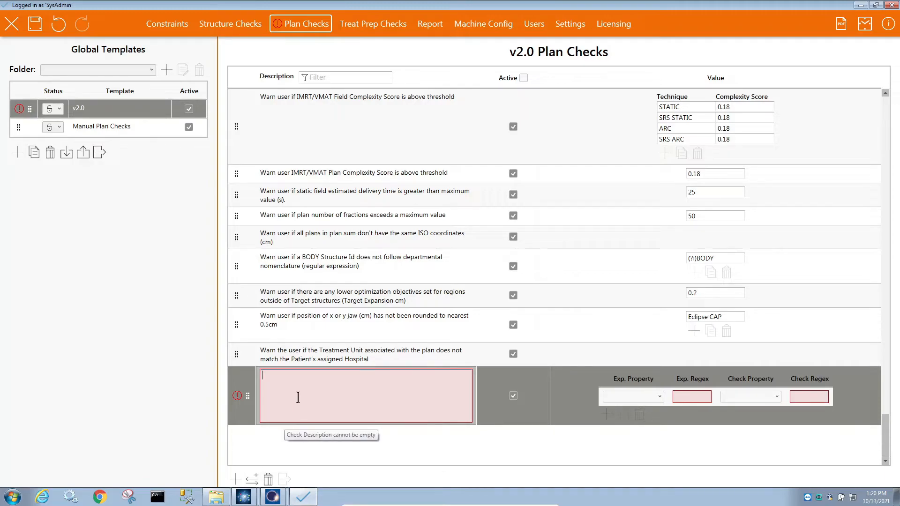
left_click(620, 398)
left_click(620, 397)
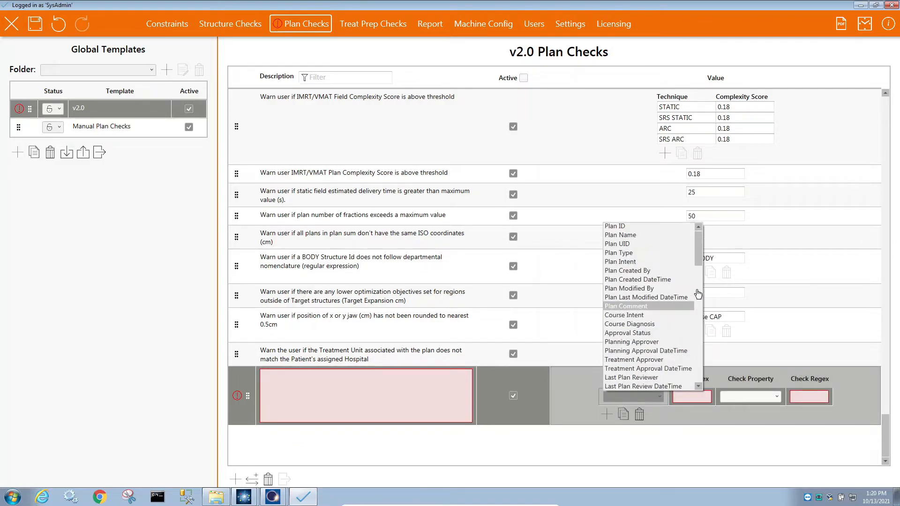
left_click_drag(698, 237, 702, 368)
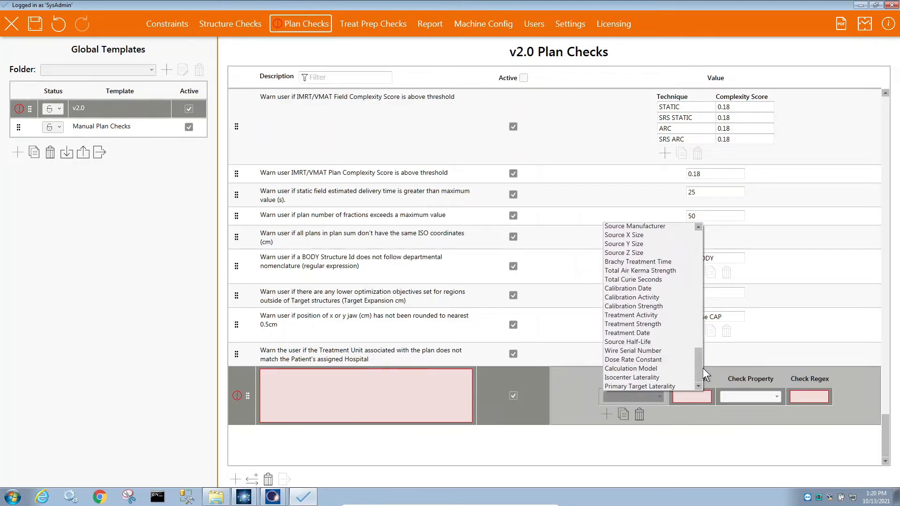
left_click(758, 399)
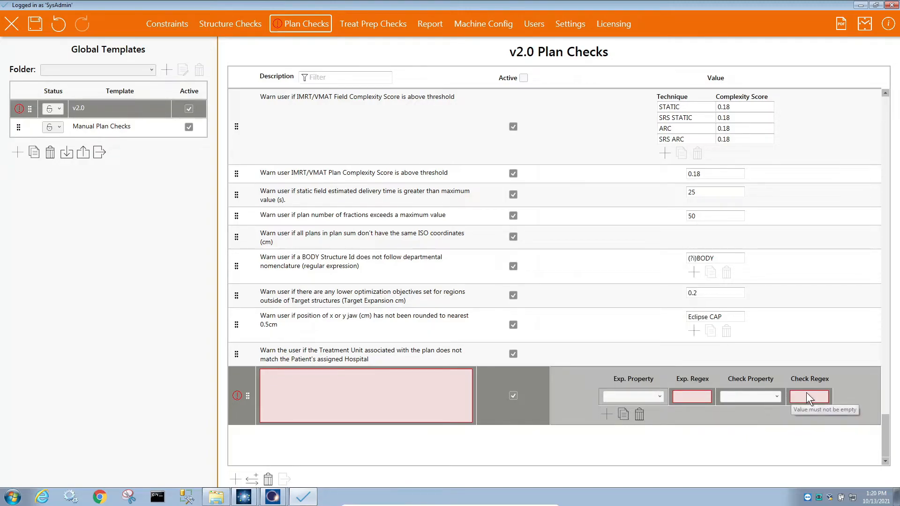
left_click(606, 414)
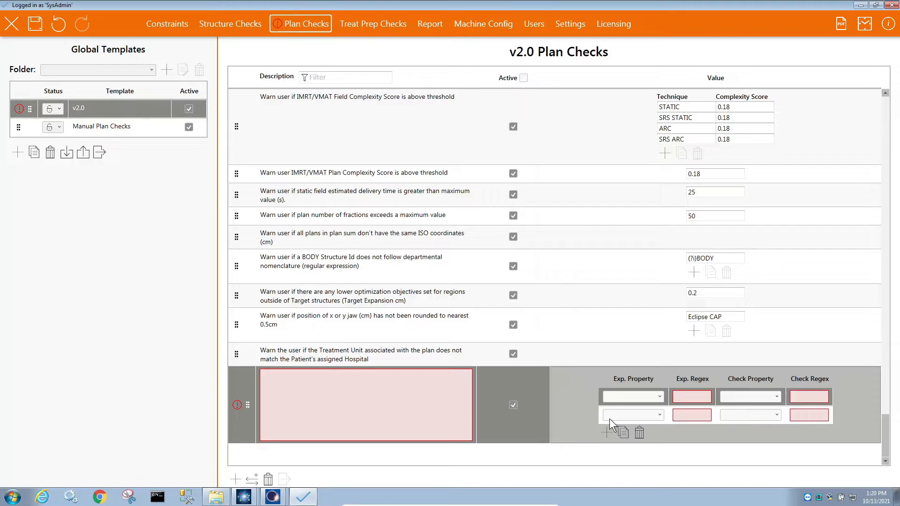
Examine the orientation and Use Gating checks in the Manual Plan Checks template, and the setup field tolerance table check in Treat Prep Checks.
left_click(80, 127)
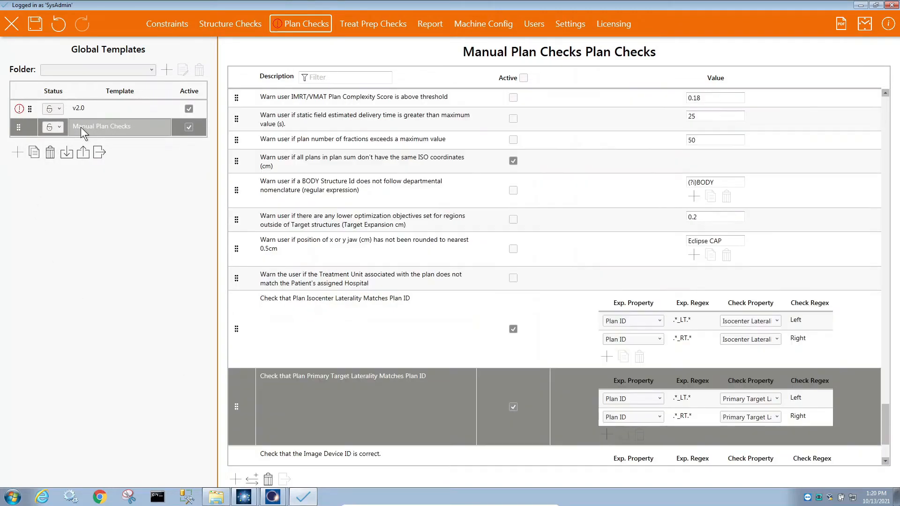
scroll(432, 312, "down", 5)
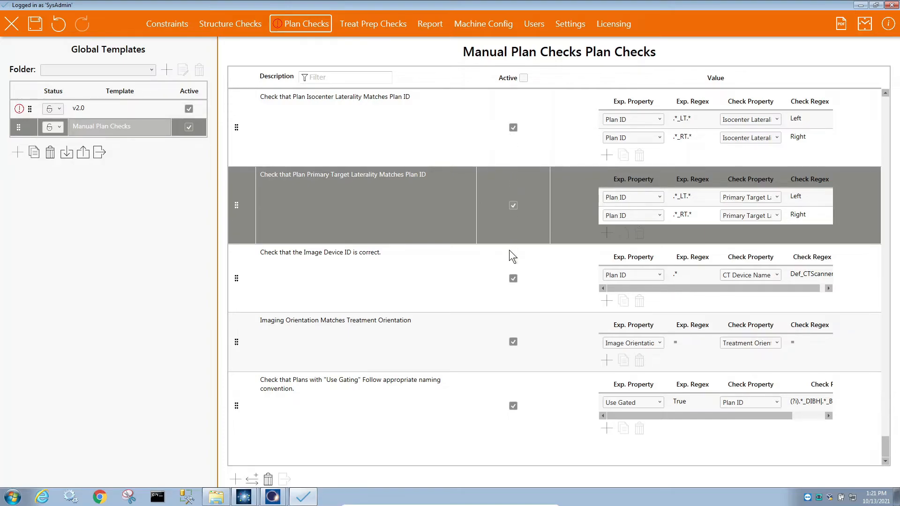
left_click(523, 324)
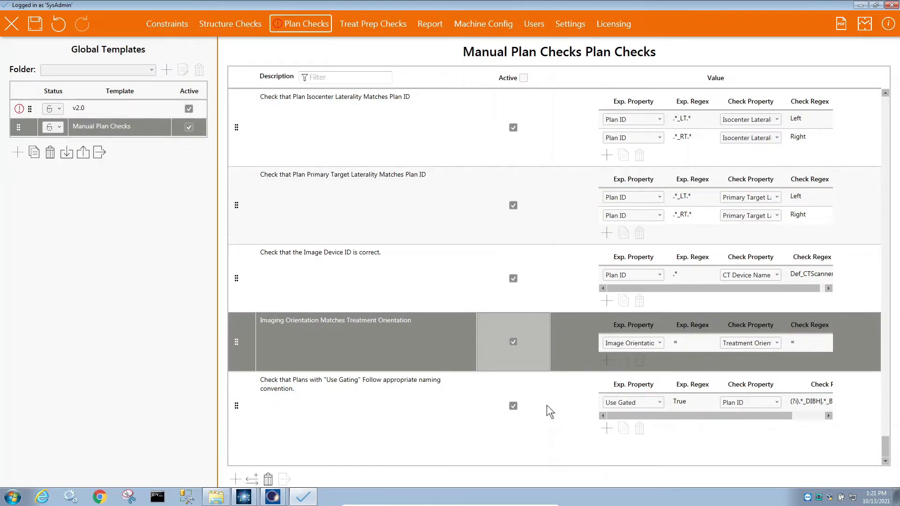
left_click(547, 405)
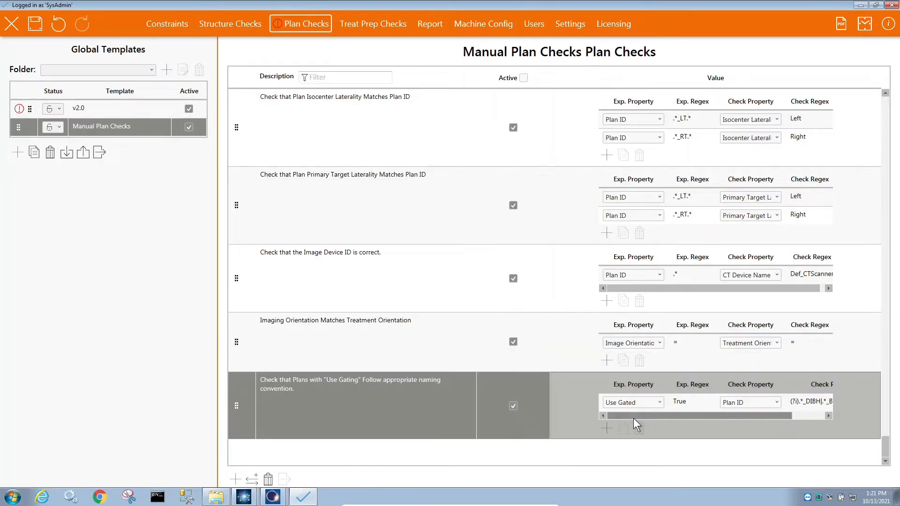
left_click_drag(634, 418, 691, 416)
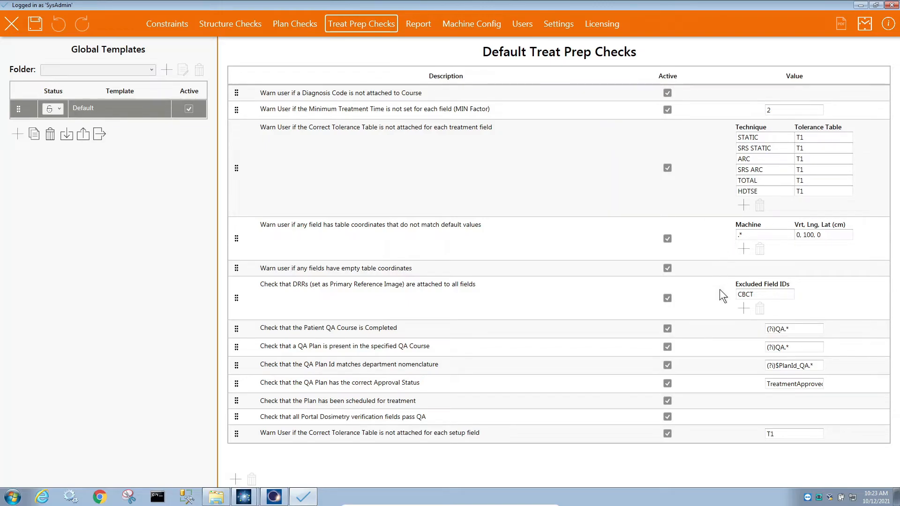
left_click(732, 440)
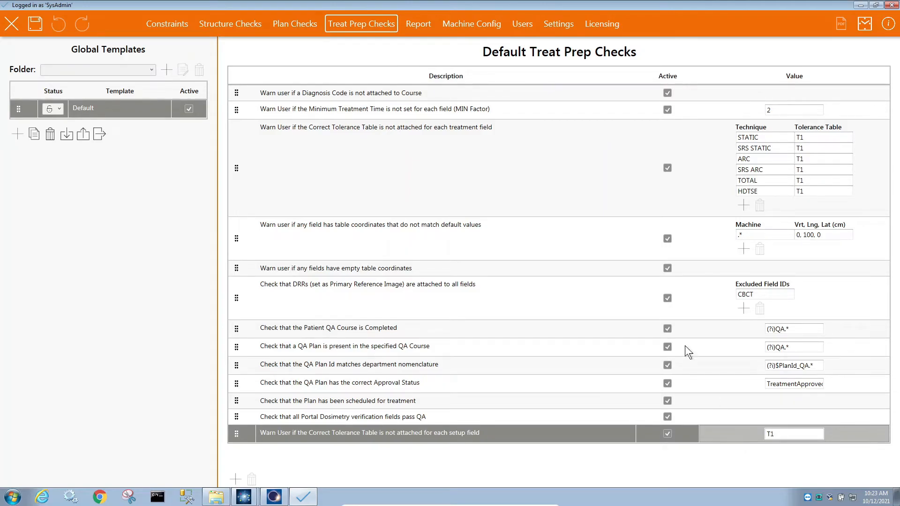
Examine the v2.0 report template's CT slice Structure, BEV Structures and Portal Dosimetry Results items.
left_click(428, 28)
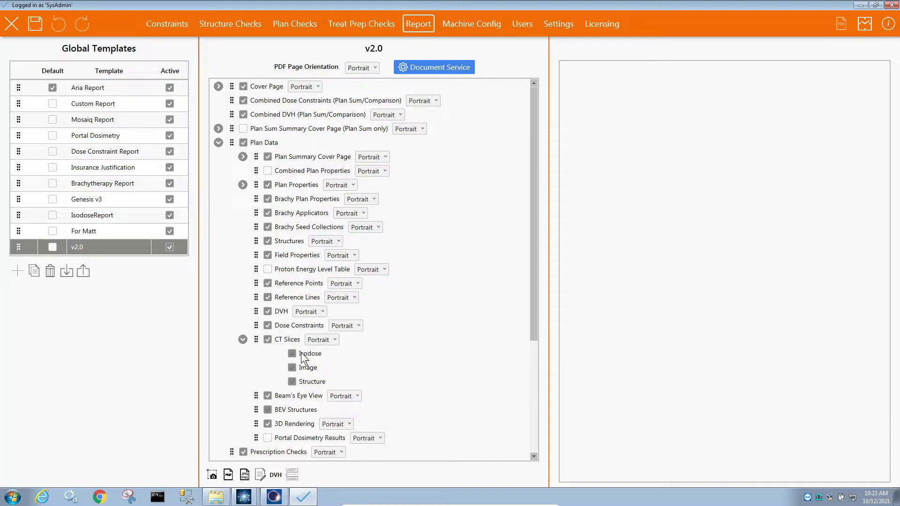
left_click(305, 384)
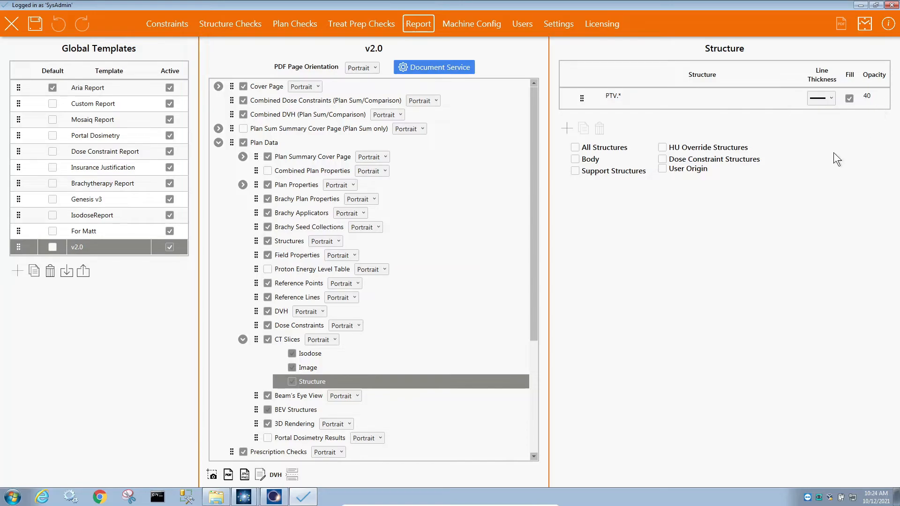
left_click(303, 410)
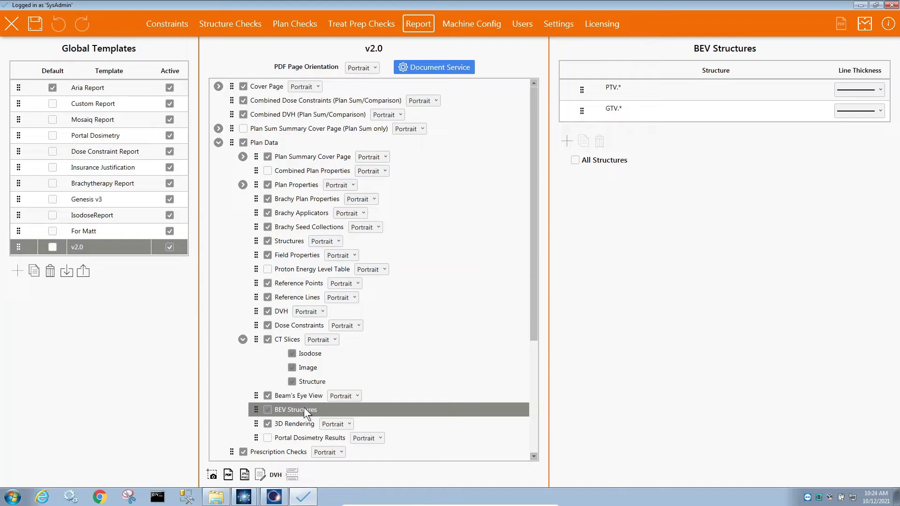
scroll(303, 407, "down", 2)
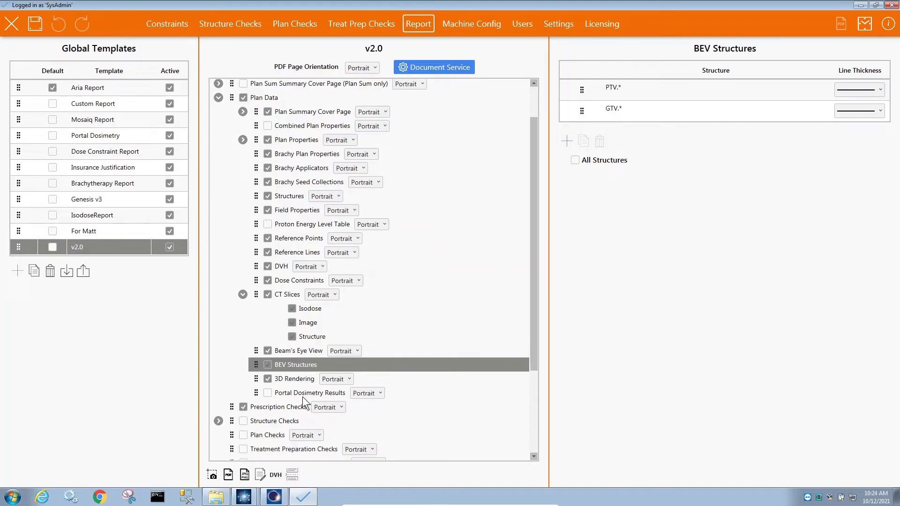
left_click(300, 394)
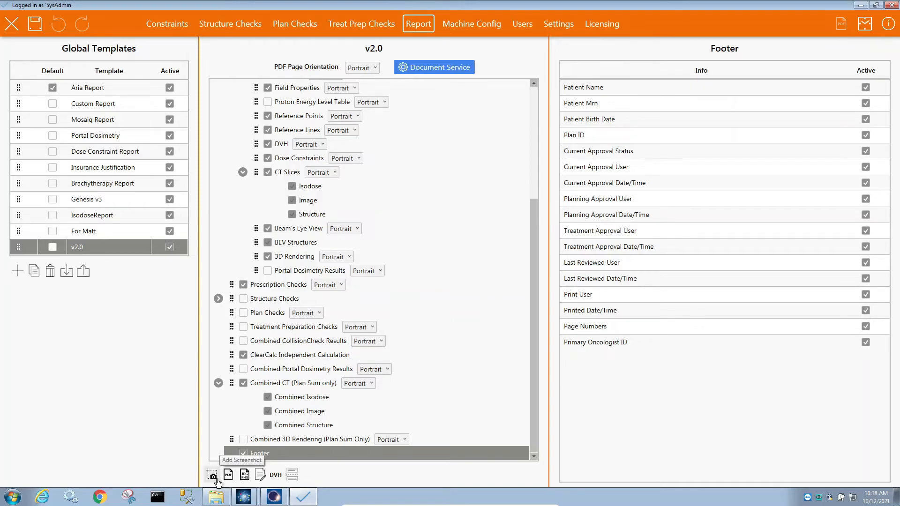
Add a DVH item titled Targets Only to the v2.0 report template and place a new page break directly below it.
left_click(276, 474)
left_click(630, 70)
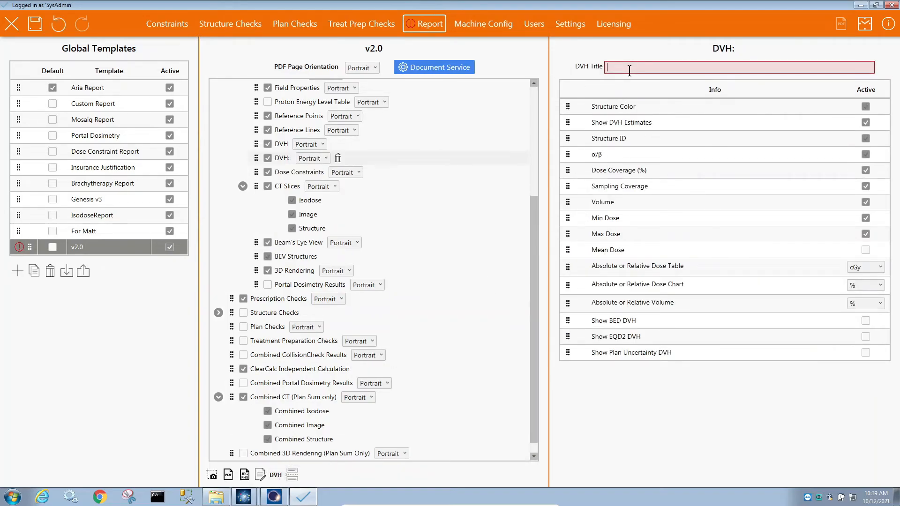
type("Targets Only")
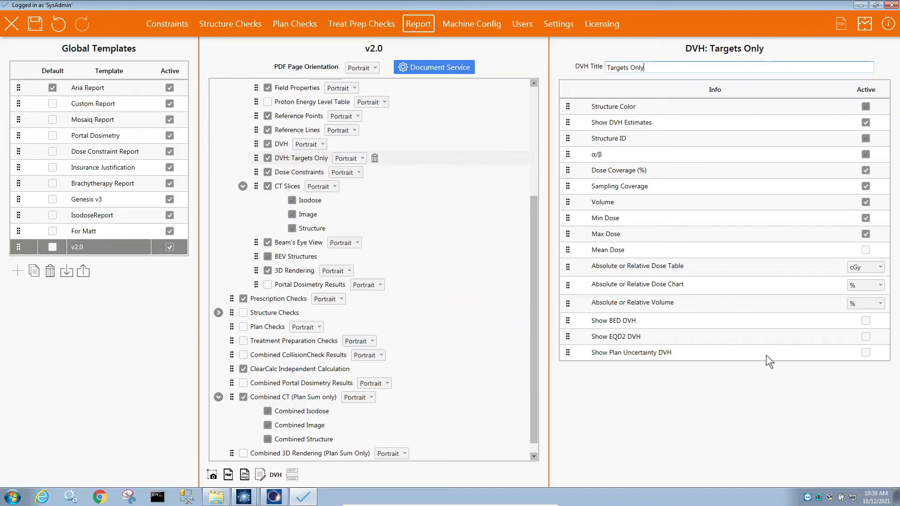
left_click(294, 476)
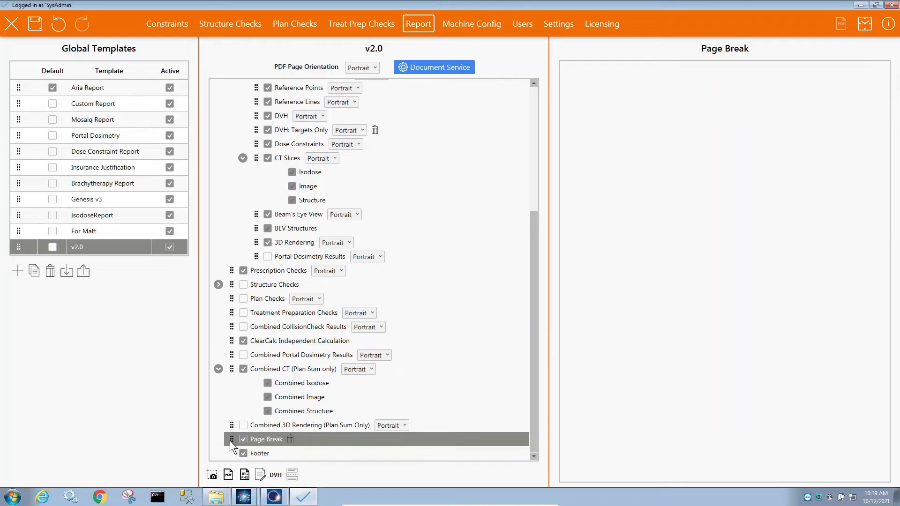
left_click_drag(230, 440, 316, 150)
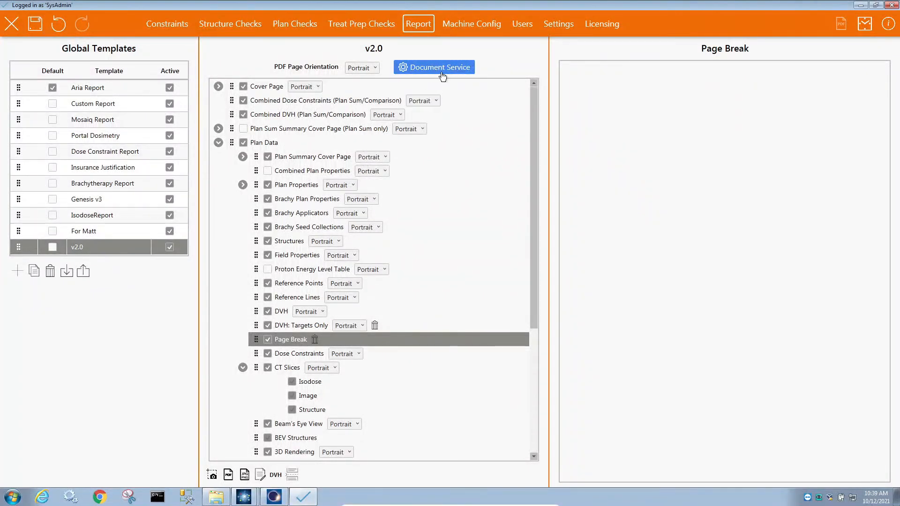
Review the machine configuration, and in the general settings add a new Machine ID row for Hospital A.
left_click(473, 26)
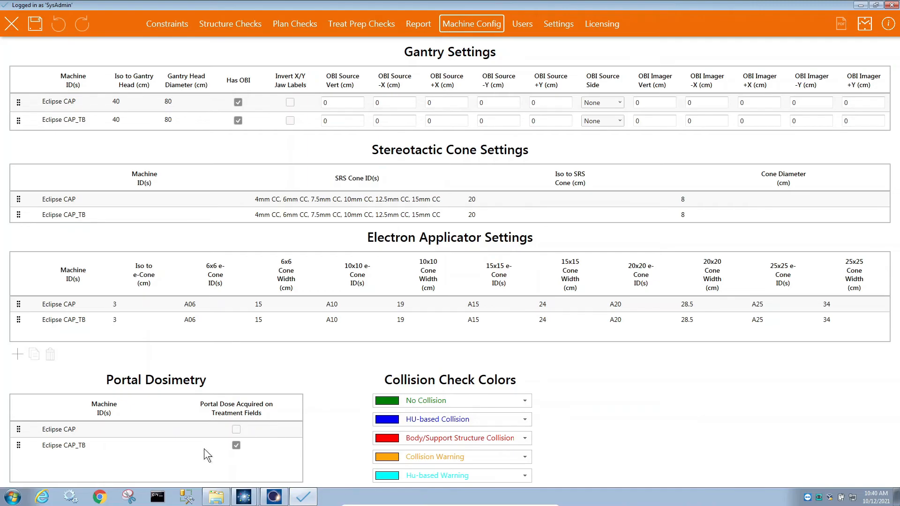
left_click(547, 32)
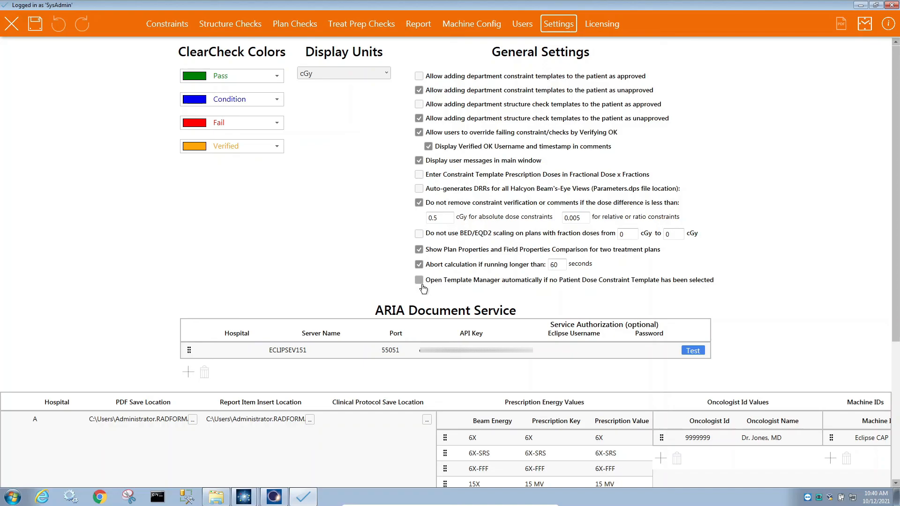
scroll(422, 289, "down", 5)
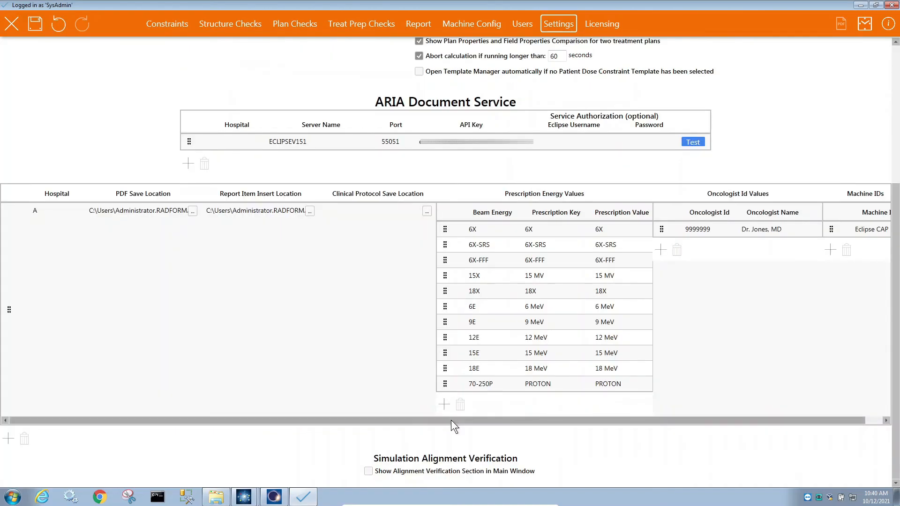
left_click_drag(451, 421, 545, 430)
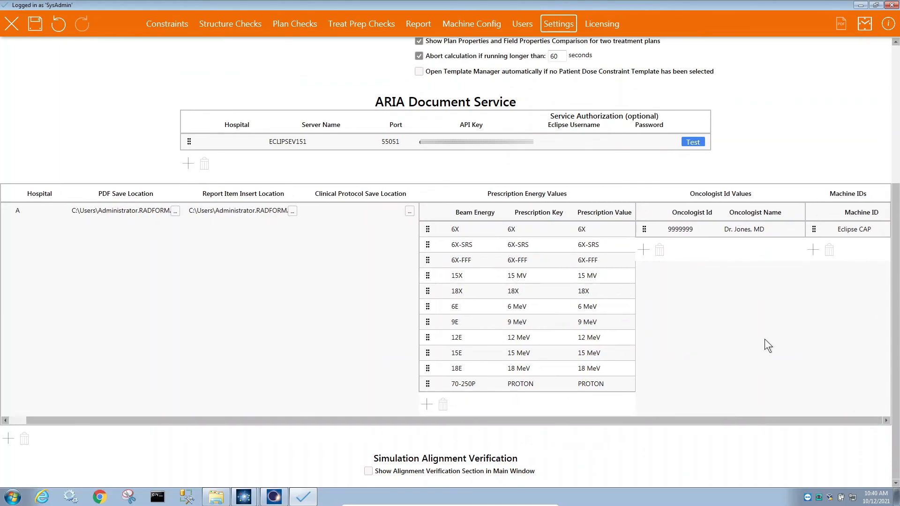
left_click(813, 250)
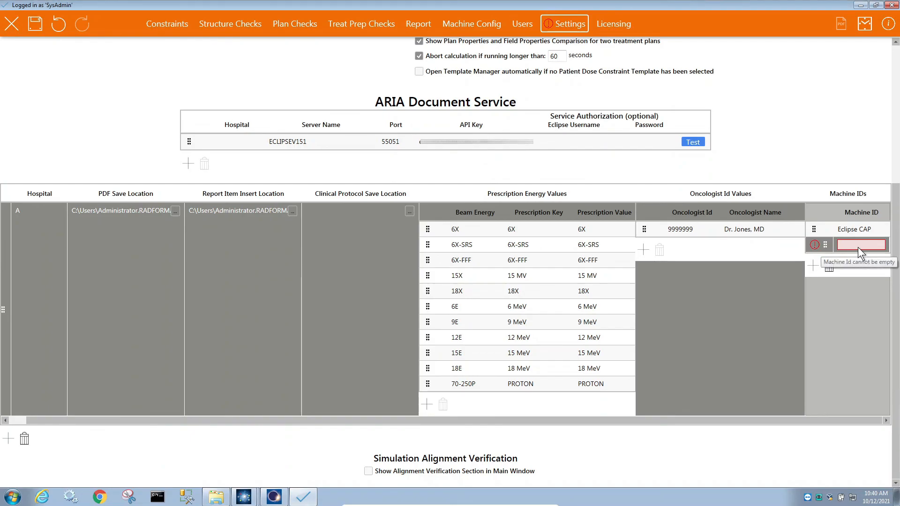